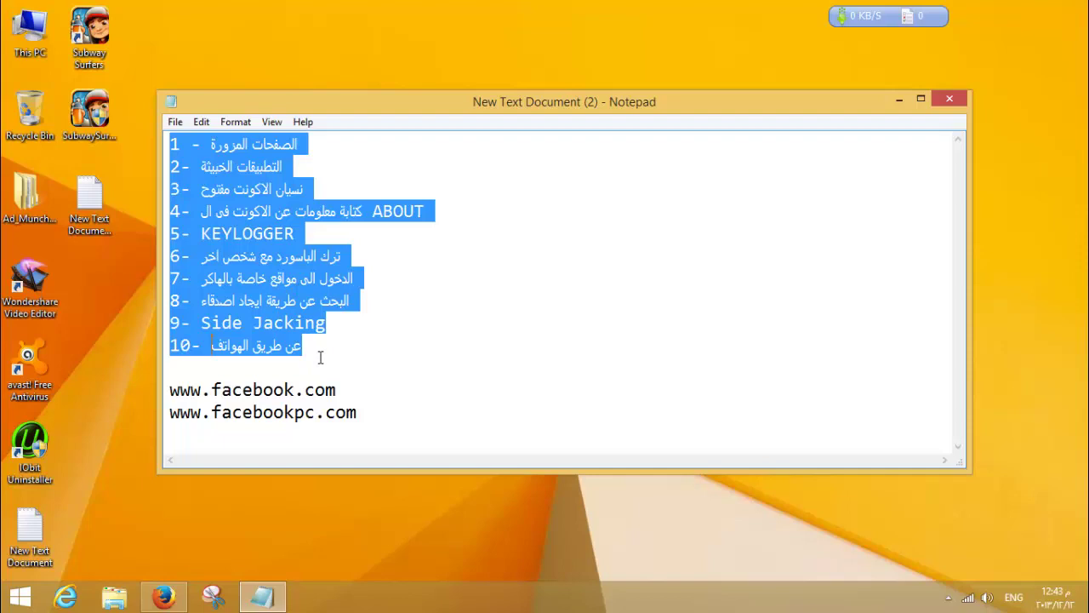
{"action": "left_click", "coordinate": [320, 358]}
{"action": "left_click_drag", "start_coordinate": [320, 358], "coordinate": [173, 124]}
{"action": "left_click", "coordinate": [296, 170]}
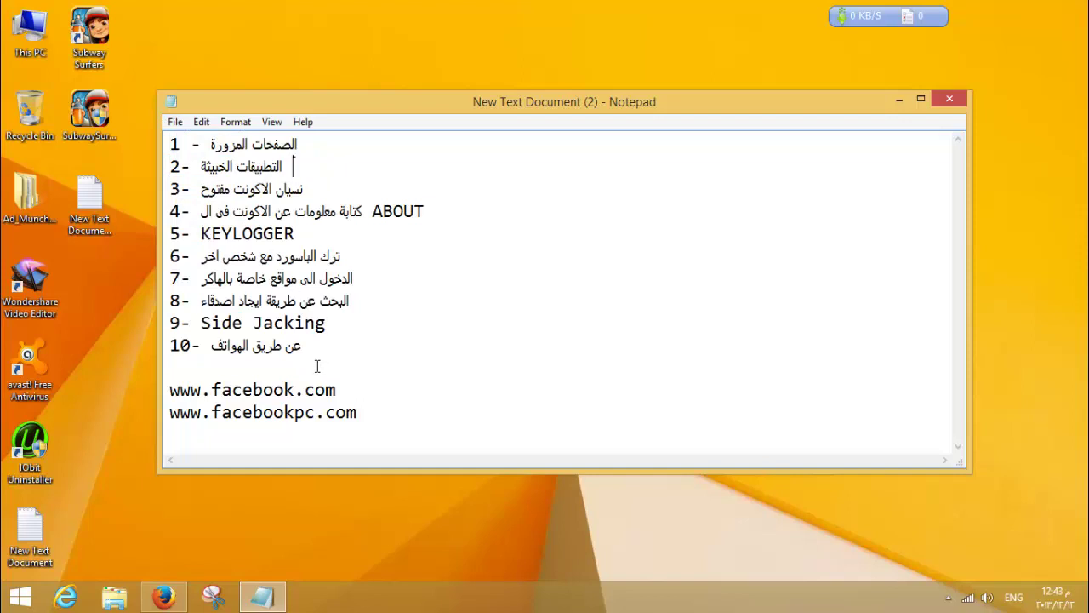
{"action": "left_click_drag", "start_coordinate": [317, 366], "coordinate": [173, 127]}
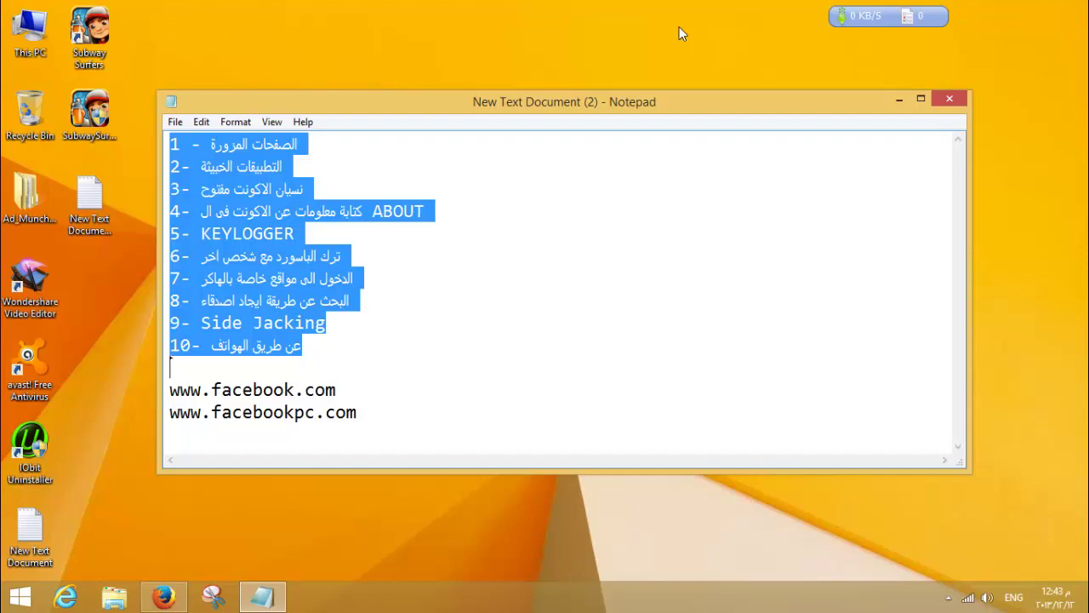
{"action": "left_click", "coordinate": [255, 362]}
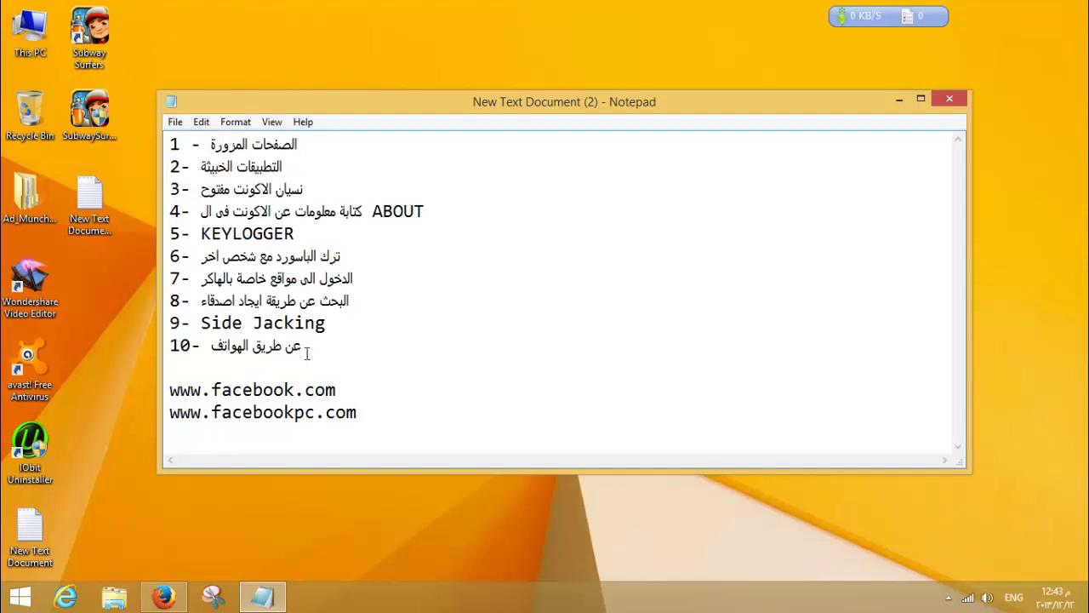
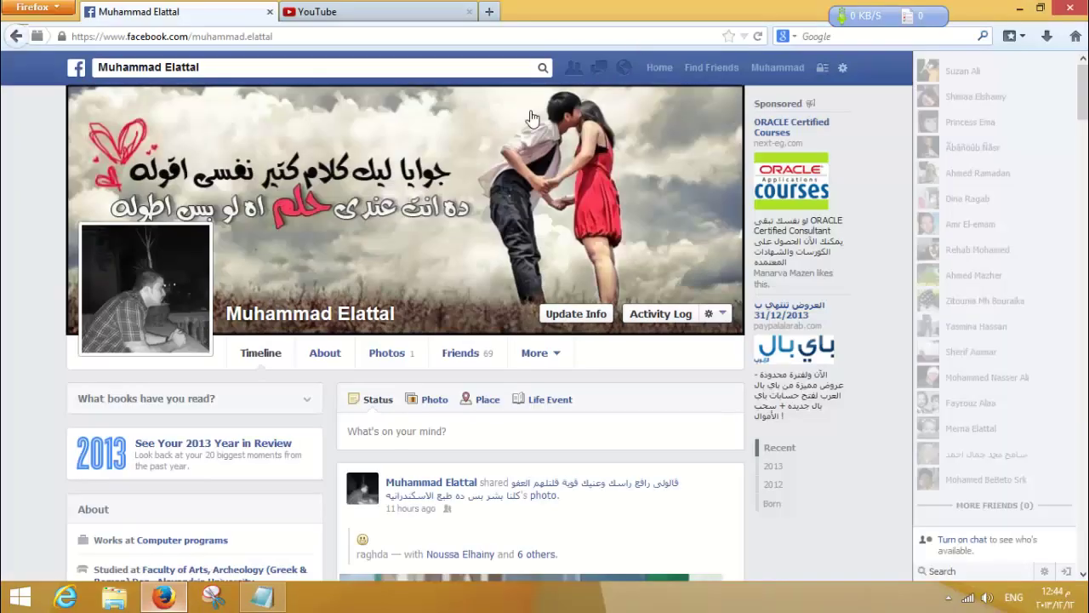
- Open Security Settings from Account Settings in the gear menu
{"action": "left_click", "coordinate": [843, 68]}
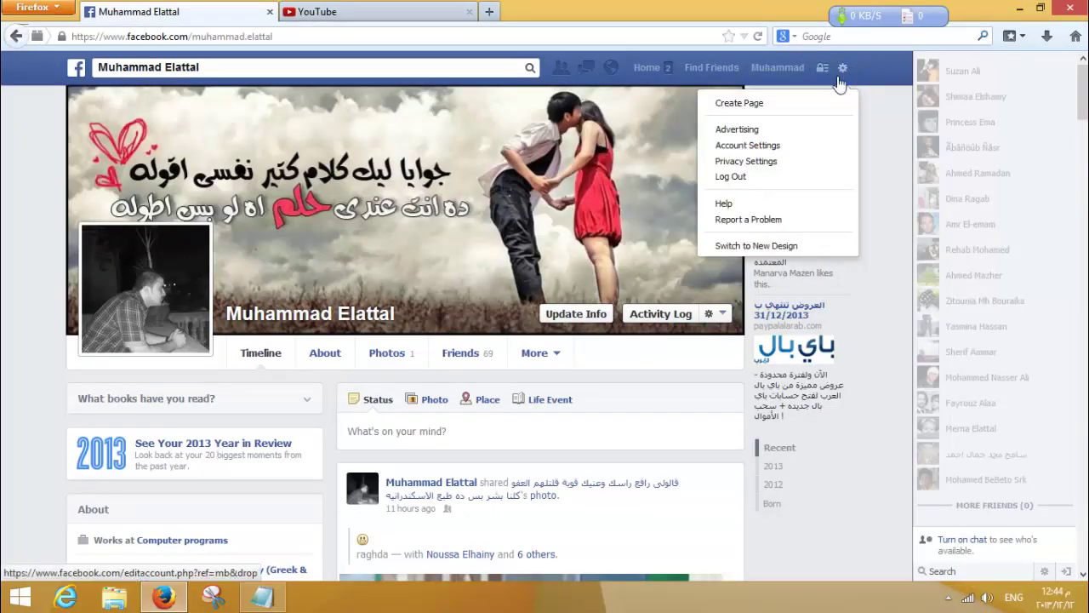
{"action": "left_click", "coordinate": [762, 146]}
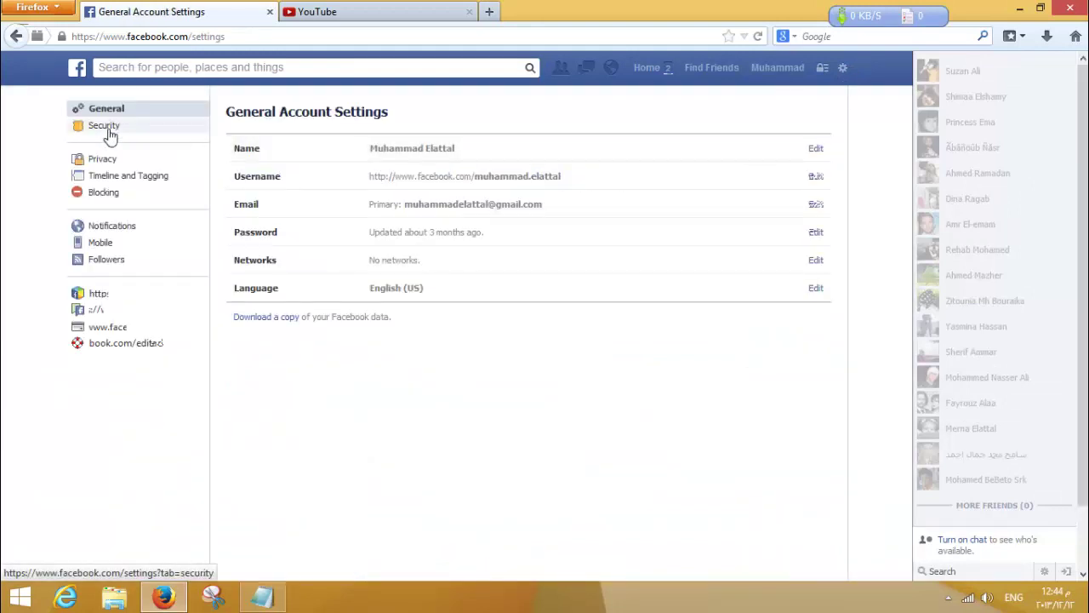
{"action": "left_click", "coordinate": [112, 133]}
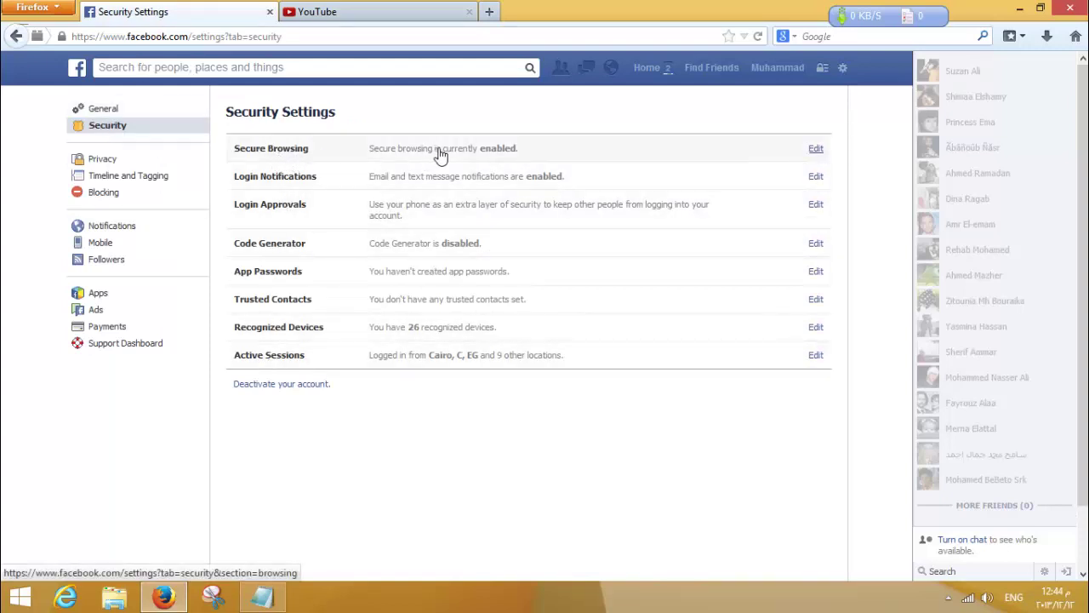
{"action": "left_click", "coordinate": [486, 159]}
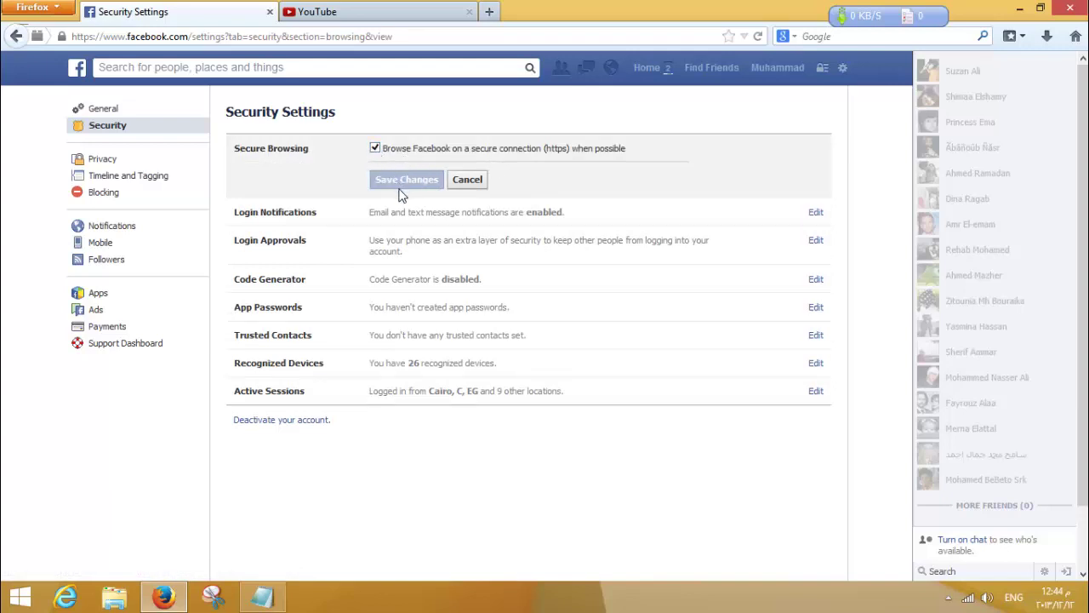
{"action": "left_click", "coordinate": [317, 217]}
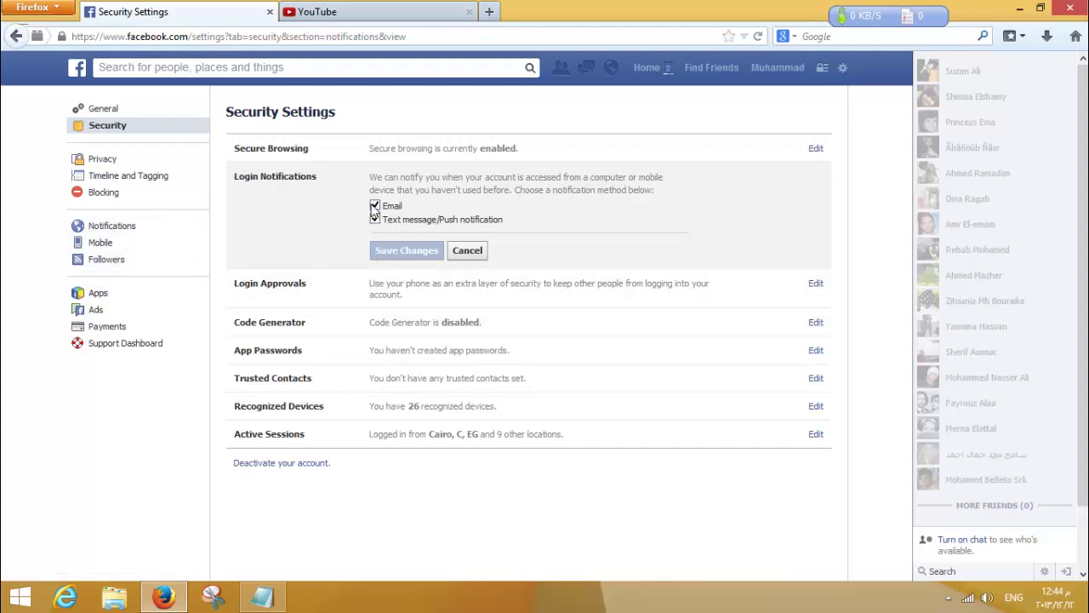
{"action": "left_click", "coordinate": [471, 252]}
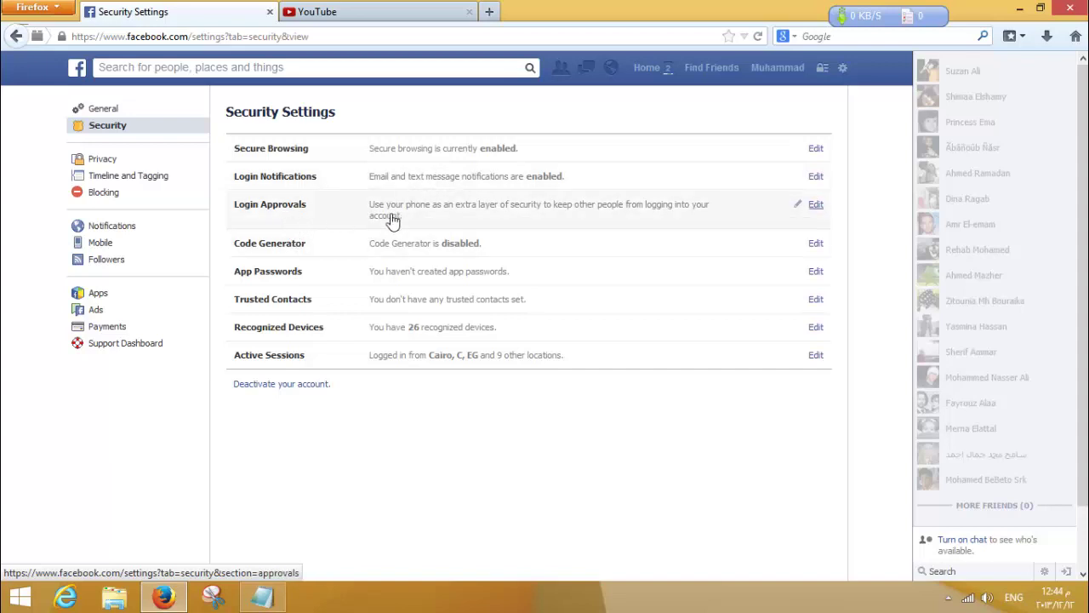
{"action": "left_click", "coordinate": [457, 222]}
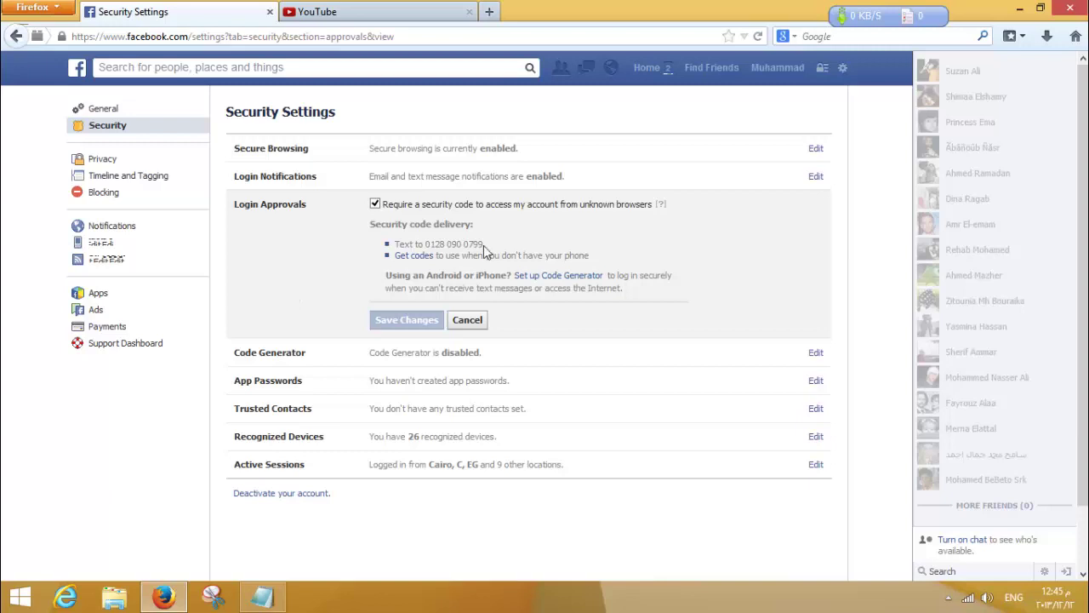
{"action": "left_click_drag", "start_coordinate": [483, 245], "coordinate": [432, 253]}
{"action": "left_click", "coordinate": [321, 245]}
{"action": "left_click_drag", "start_coordinate": [484, 244], "coordinate": [434, 254]}
{"action": "left_click", "coordinate": [467, 320]}
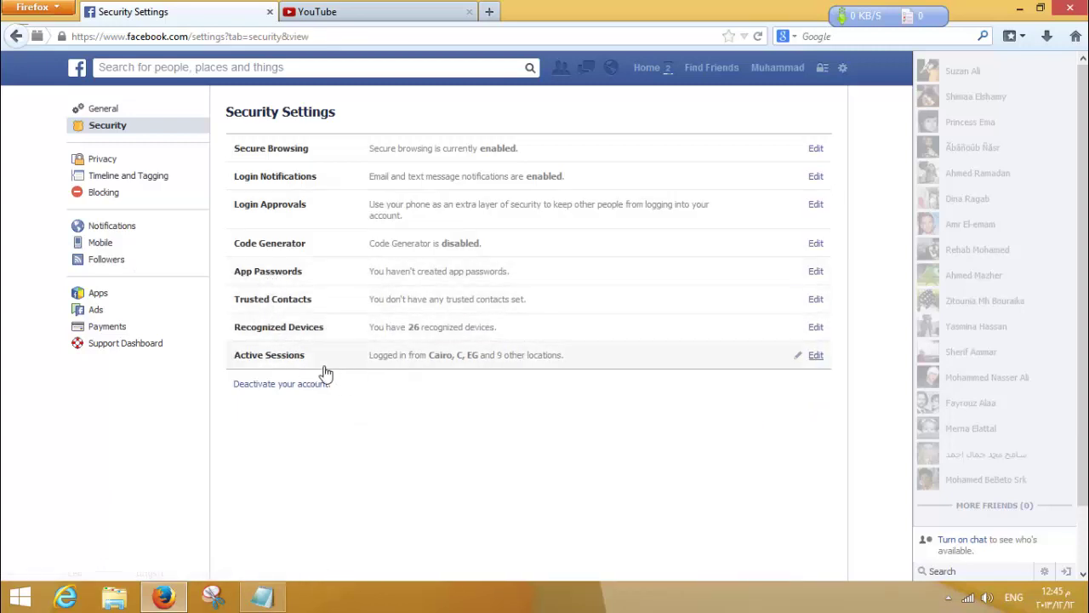
- In Active Sessions, end the November 29 Chrome on Windows 7 session from Alexandria
{"action": "left_click", "coordinate": [460, 359]}
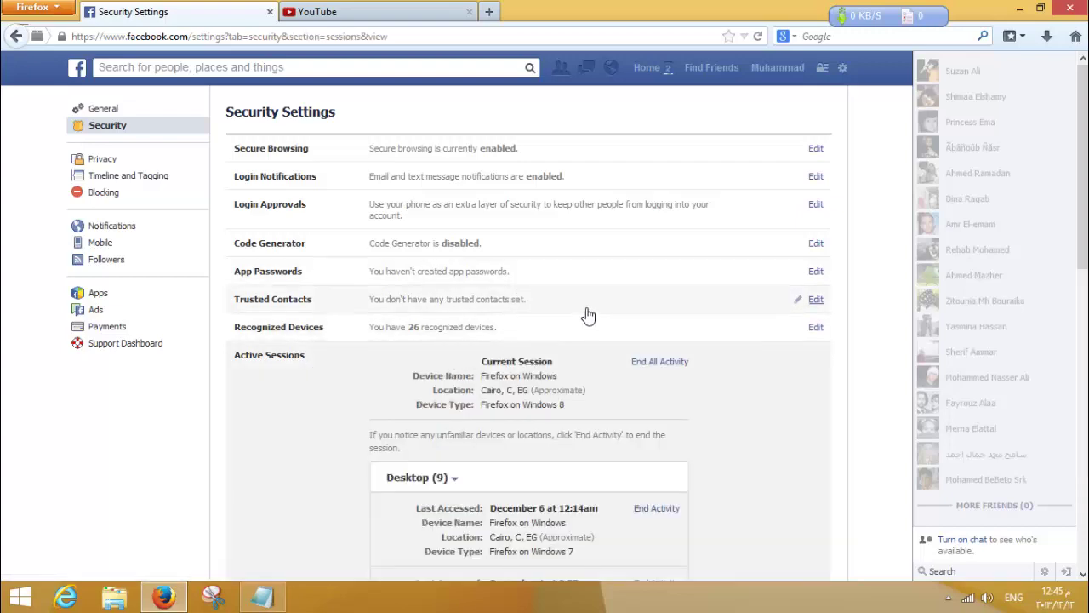
{"action": "scroll", "coordinate": [582, 314], "scroll_direction": "down", "scroll_amount": 1}
{"action": "scroll", "coordinate": [577, 315], "scroll_direction": "down", "scroll_amount": 8}
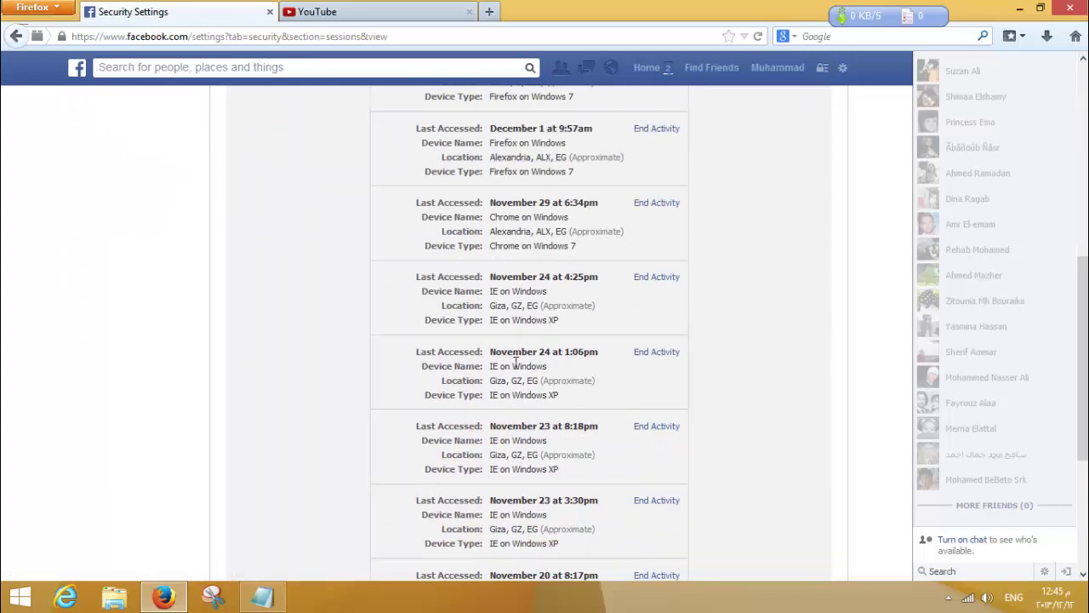
{"action": "scroll", "coordinate": [706, 336], "scroll_direction": "up", "scroll_amount": 5}
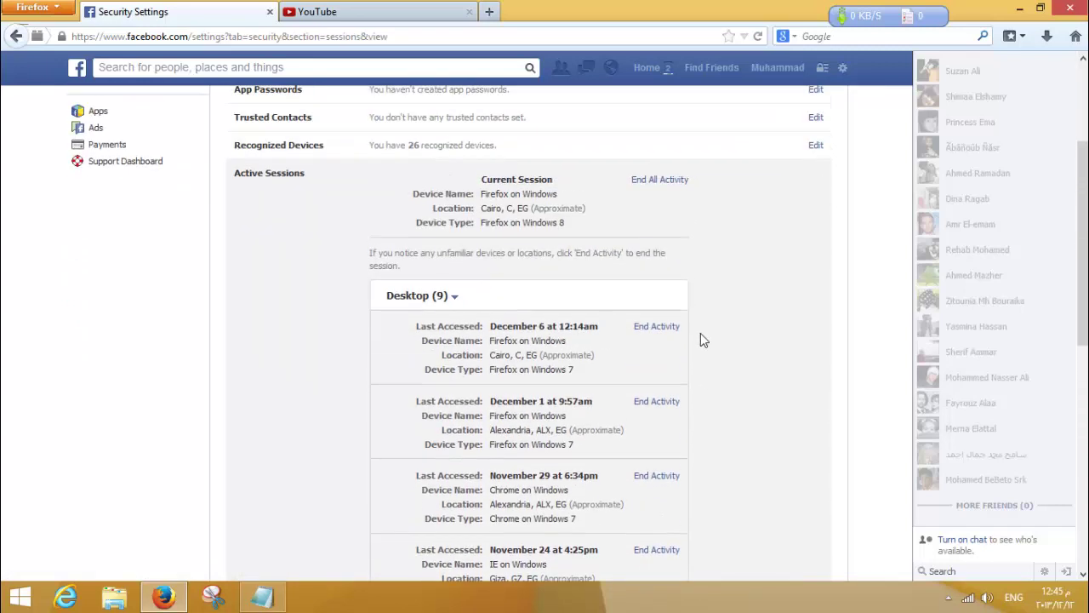
{"action": "scroll", "coordinate": [506, 366], "scroll_direction": "down", "scroll_amount": 7}
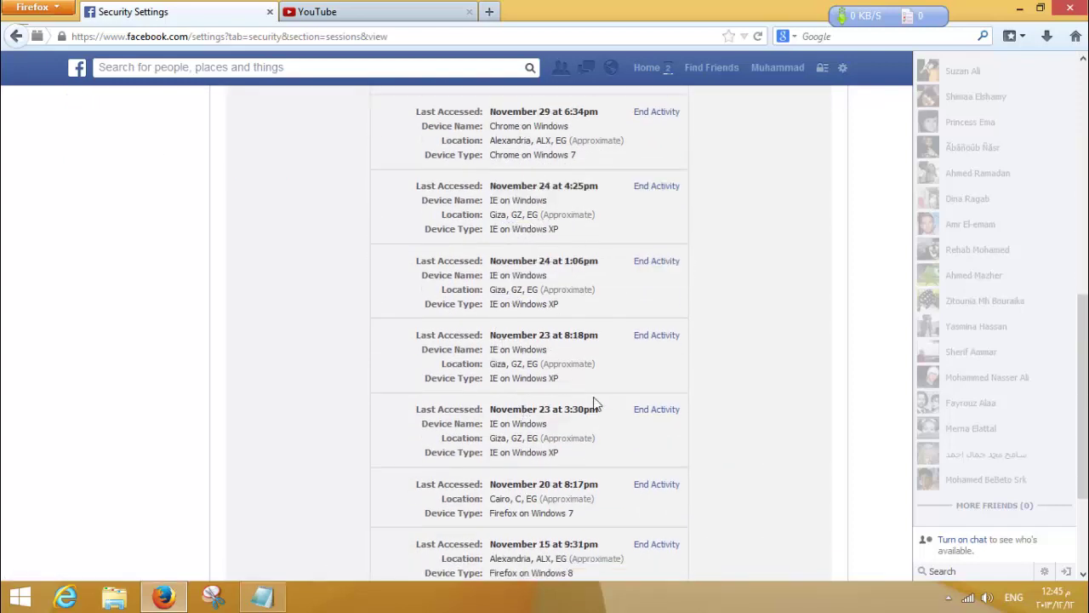
{"action": "scroll", "coordinate": [598, 331], "scroll_direction": "down", "scroll_amount": 3}
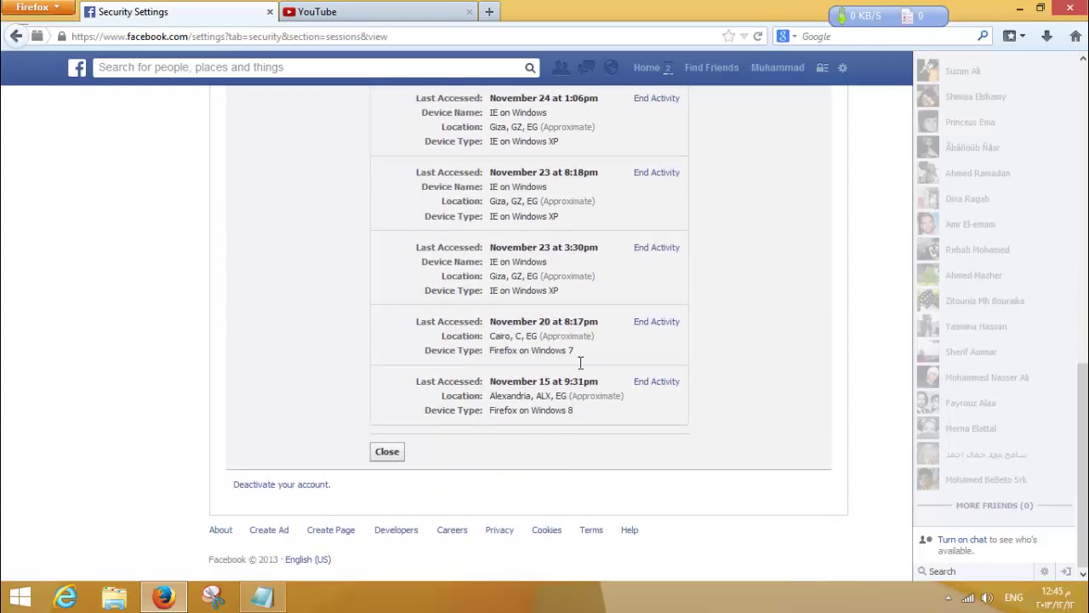
{"action": "scroll", "coordinate": [566, 357], "scroll_direction": "up", "scroll_amount": 10}
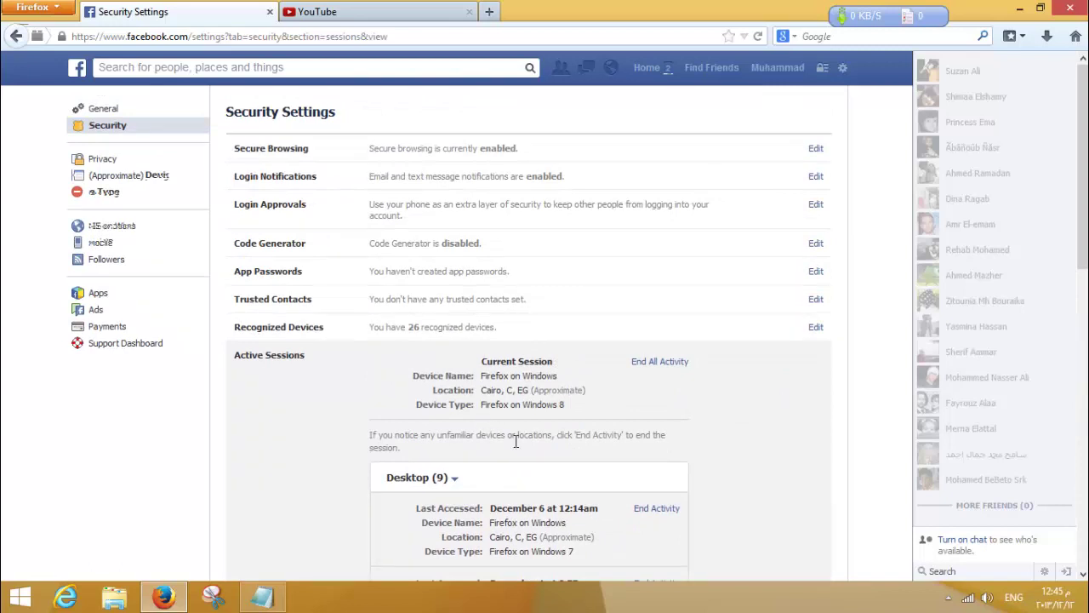
{"action": "scroll", "coordinate": [596, 443], "scroll_direction": "down", "scroll_amount": 3}
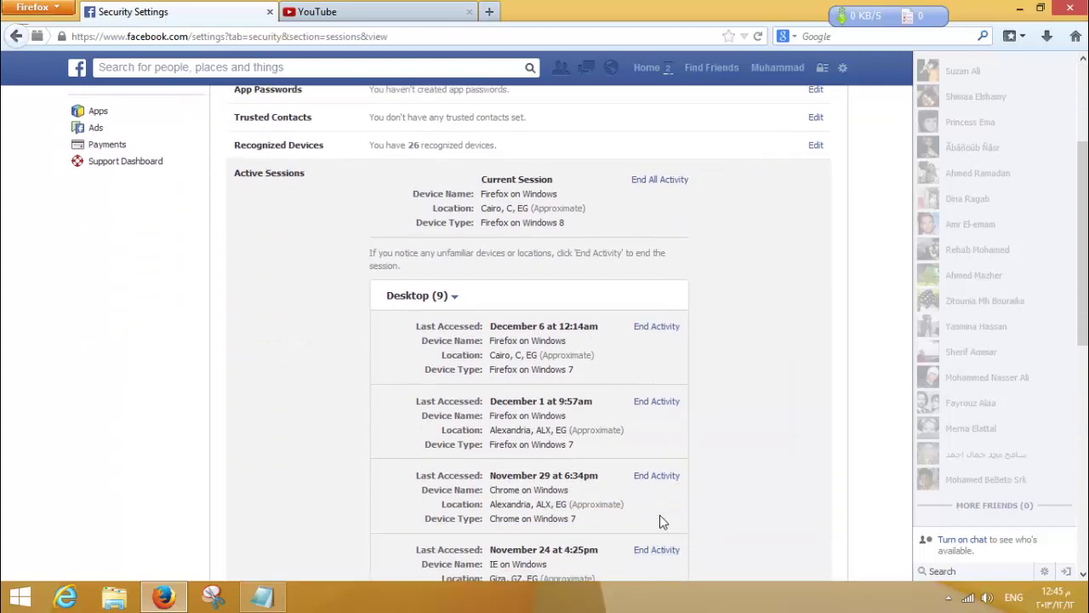
{"action": "left_click", "coordinate": [661, 478]}
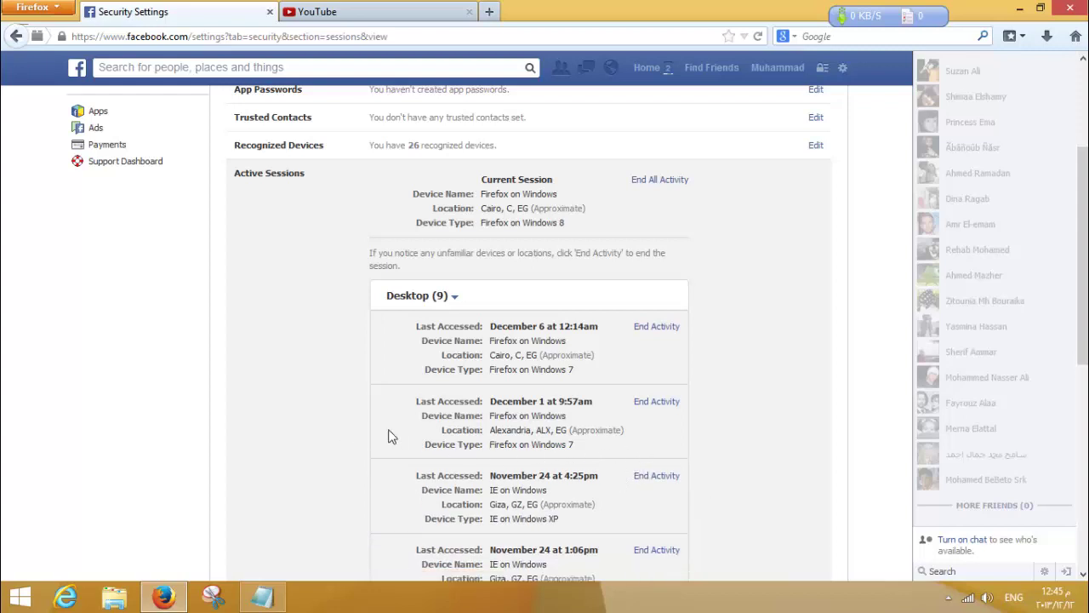
{"action": "scroll", "coordinate": [425, 309], "scroll_direction": "up", "scroll_amount": 3}
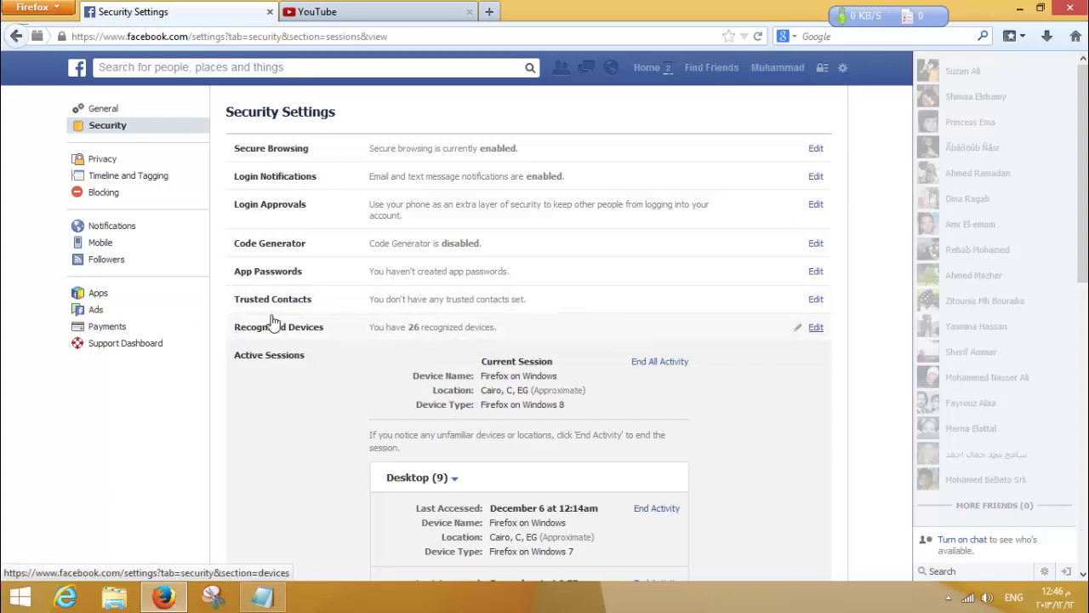
- Review the Code Generator and App Passwords settings, closing both without changes
{"action": "left_click", "coordinate": [359, 245]}
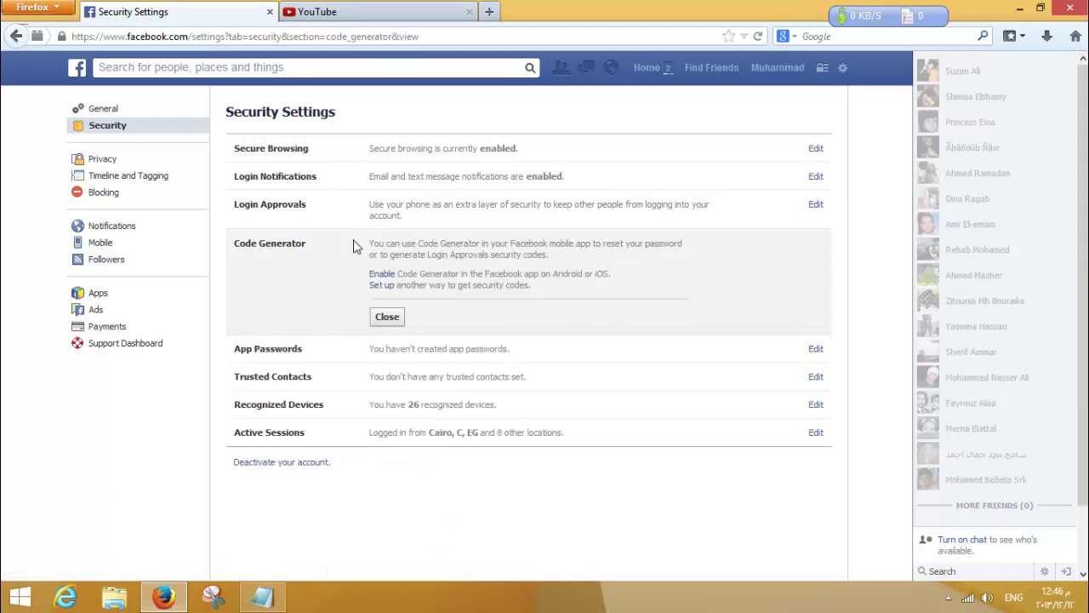
{"action": "left_click", "coordinate": [387, 316]}
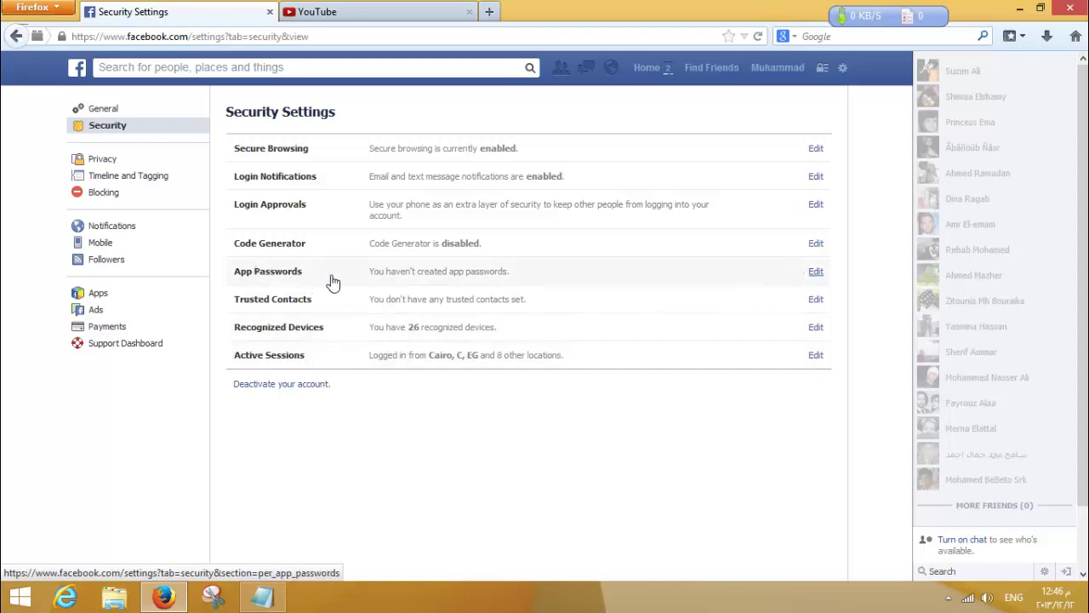
{"action": "left_click", "coordinate": [331, 282]}
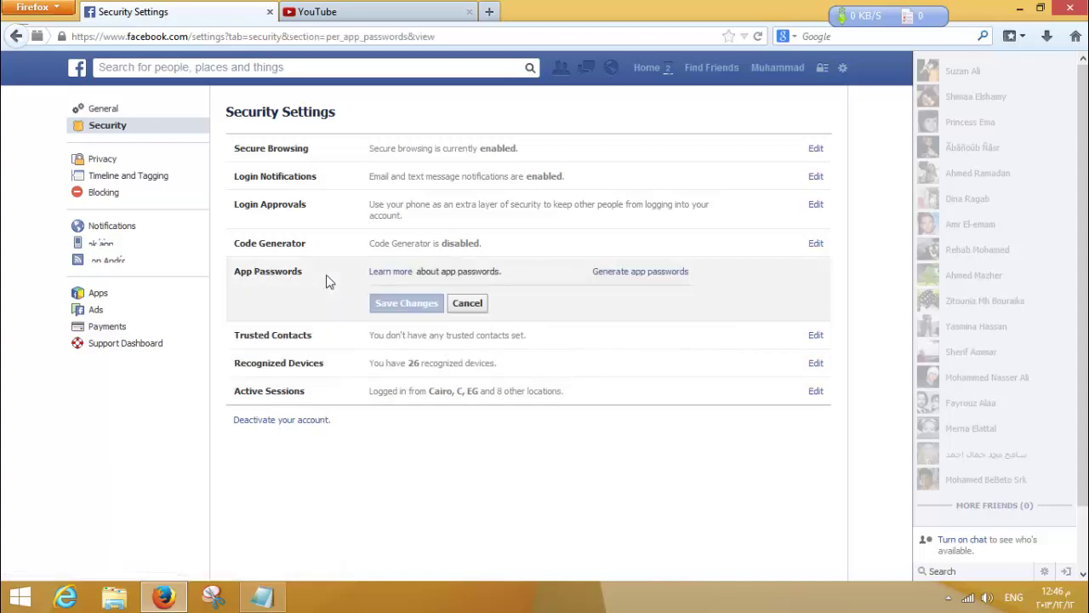
{"action": "left_click", "coordinate": [480, 304]}
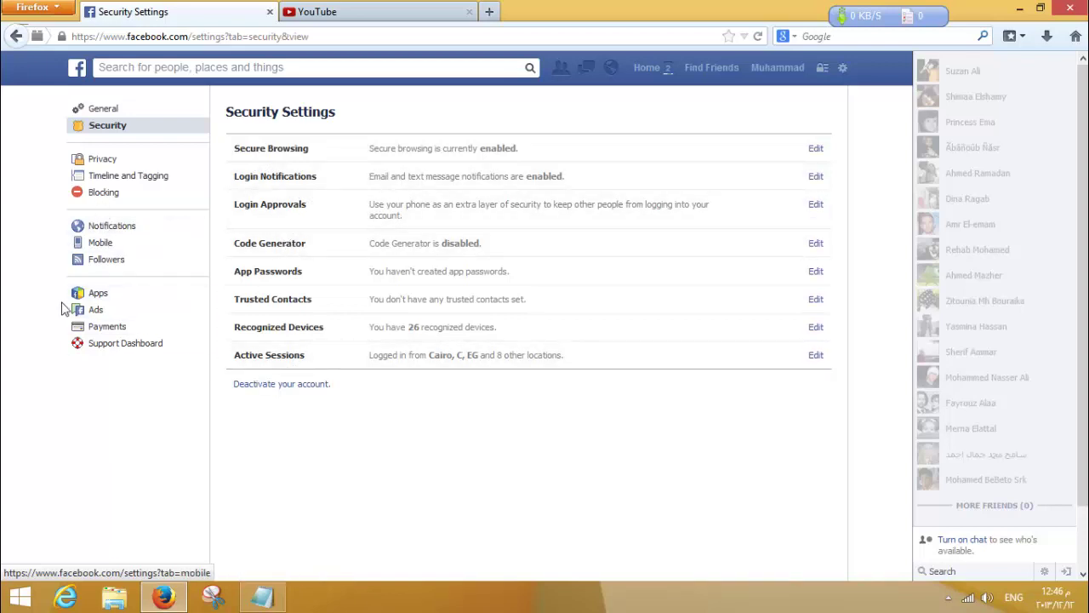
- In App Settings, remove the Mp3 Grizzly app and delete all its activity
{"action": "left_click", "coordinate": [146, 301]}
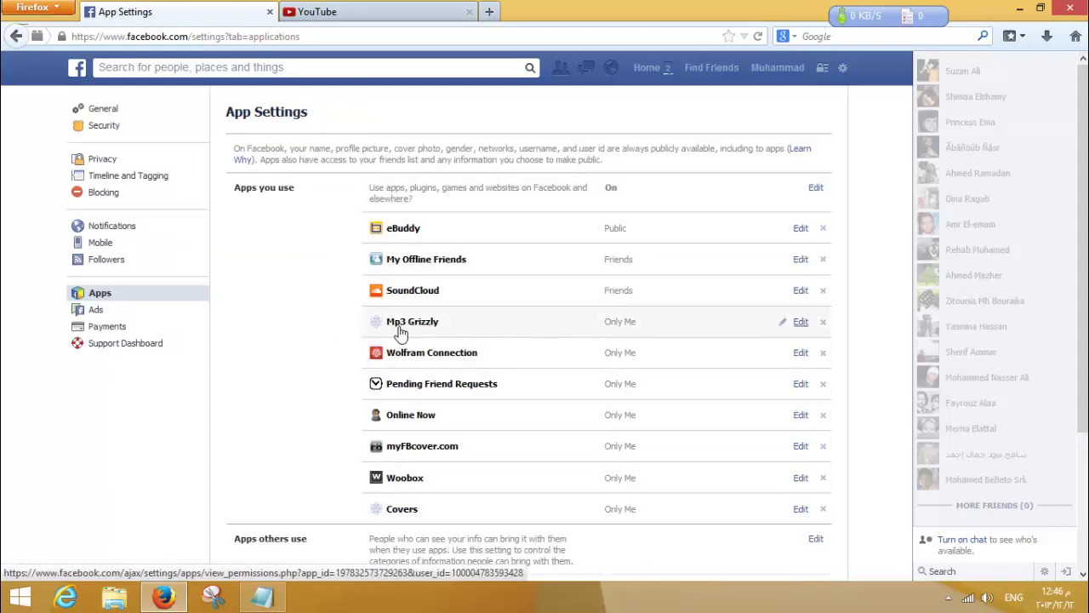
{"action": "left_click", "coordinate": [823, 322]}
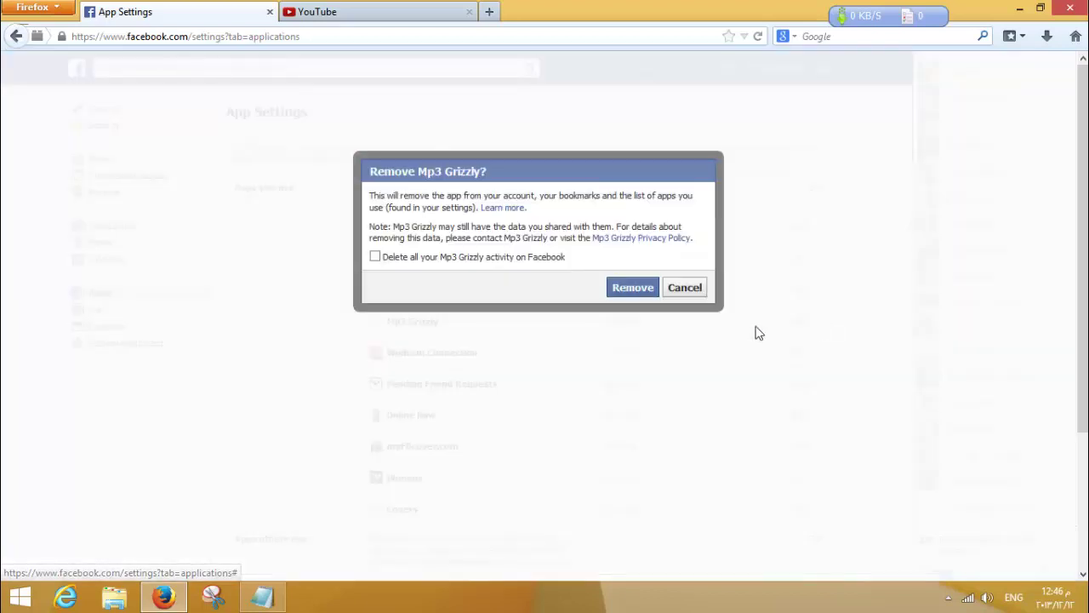
{"action": "left_click", "coordinate": [382, 260]}
{"action": "left_click", "coordinate": [631, 289]}
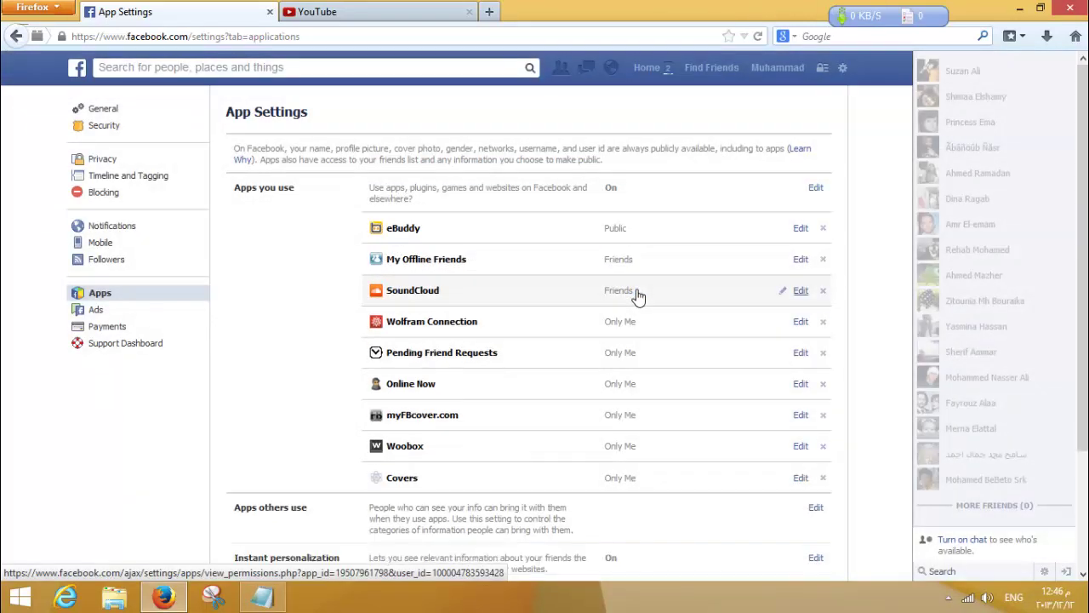
- Remove Wolfram Connection and Woobox, deleting all their activity too
{"action": "left_click", "coordinate": [823, 322]}
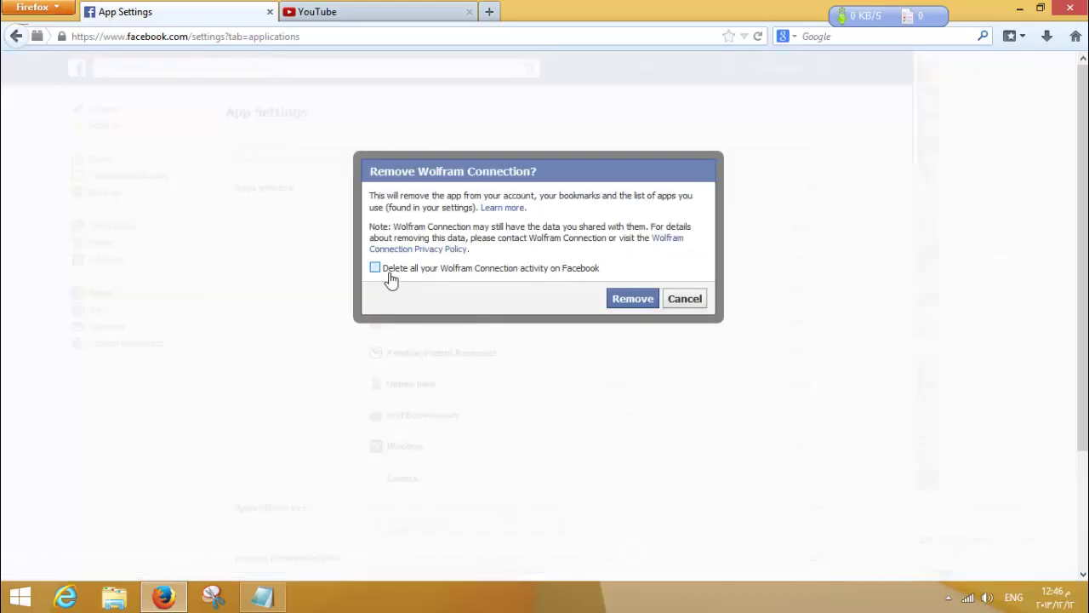
{"action": "left_click", "coordinate": [376, 267]}
{"action": "left_click", "coordinate": [637, 305]}
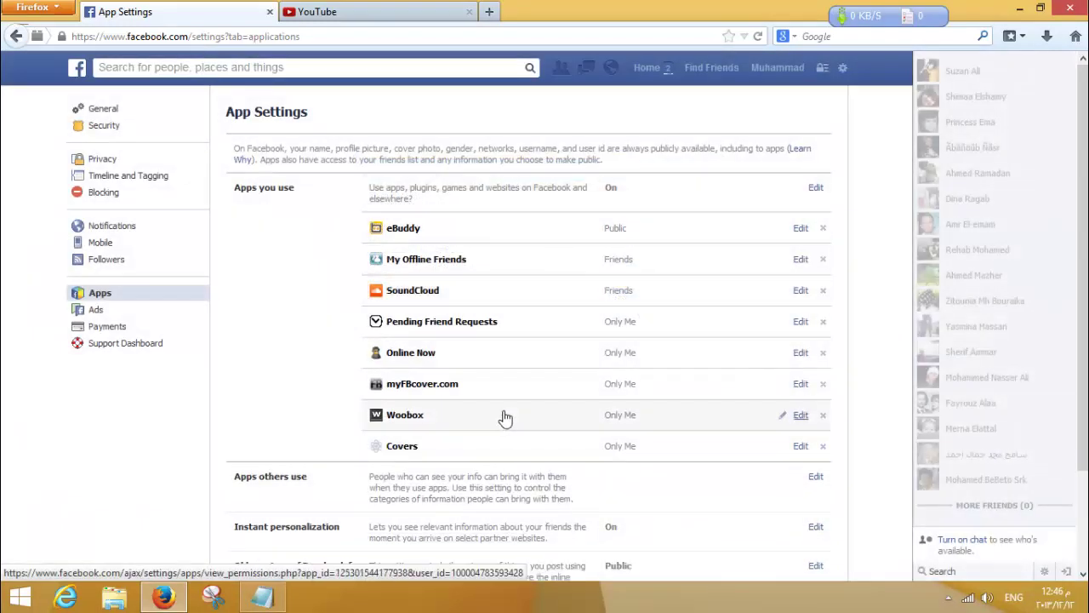
{"action": "left_click", "coordinate": [825, 416]}
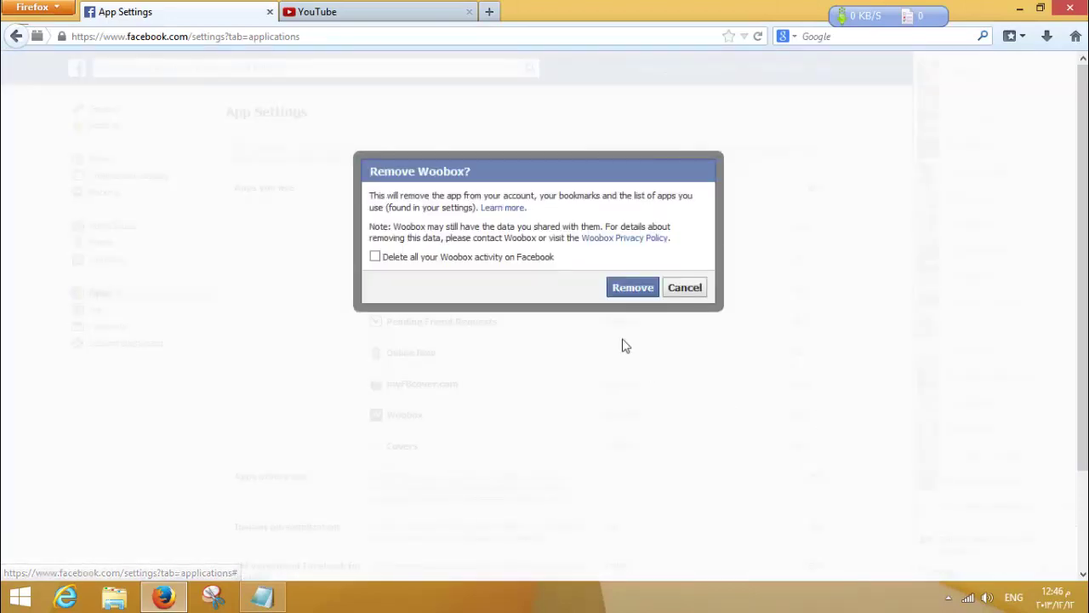
{"action": "left_click", "coordinate": [457, 261]}
{"action": "left_click", "coordinate": [648, 289]}
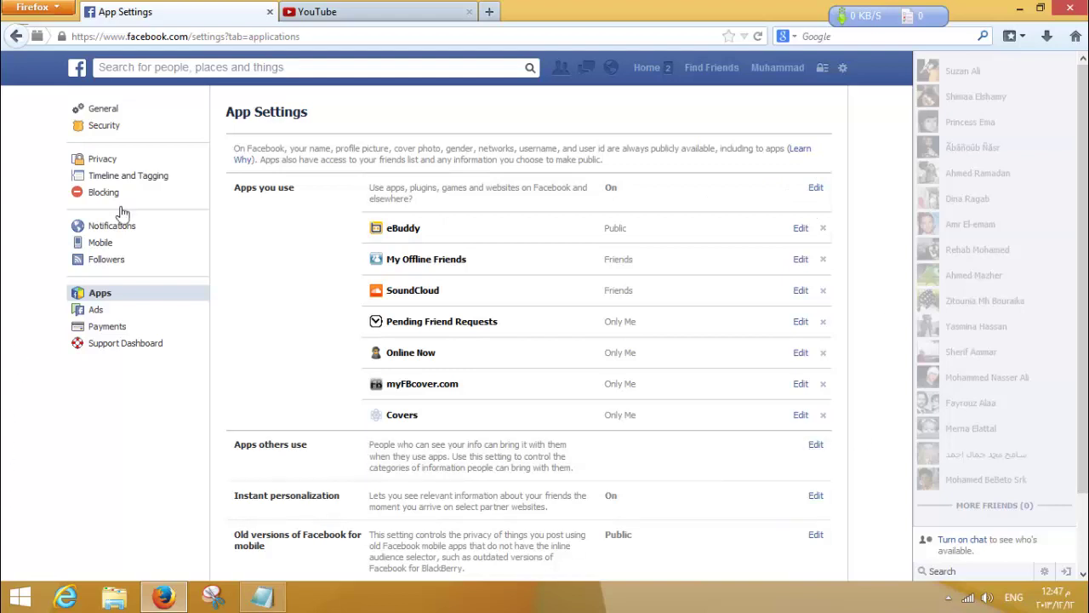
- Log out of Facebook and minimize Firefox
{"action": "left_click", "coordinate": [842, 67]}
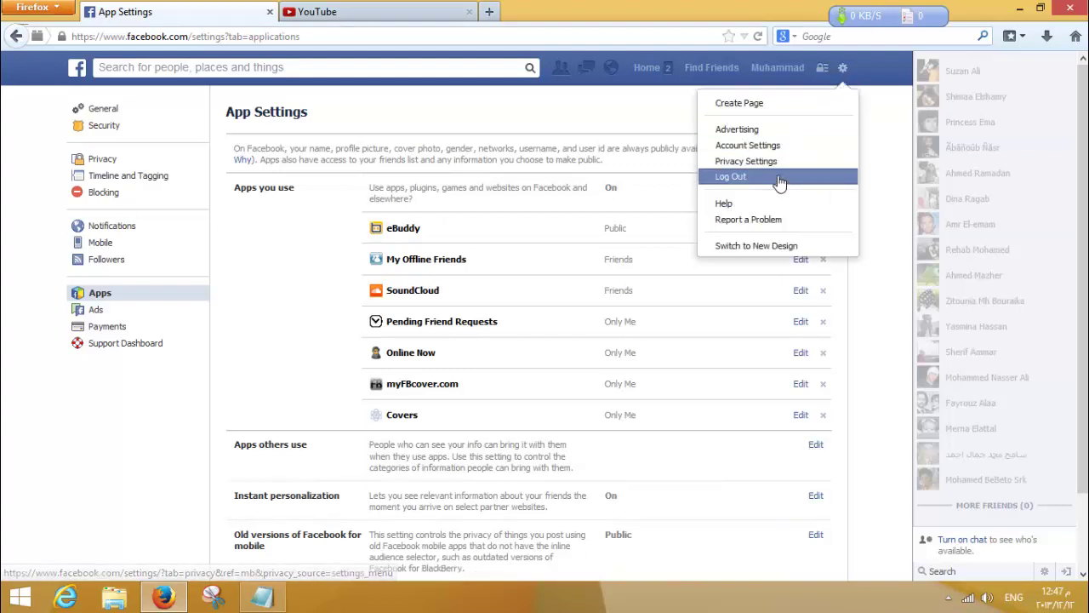
{"action": "left_click", "coordinate": [779, 180]}
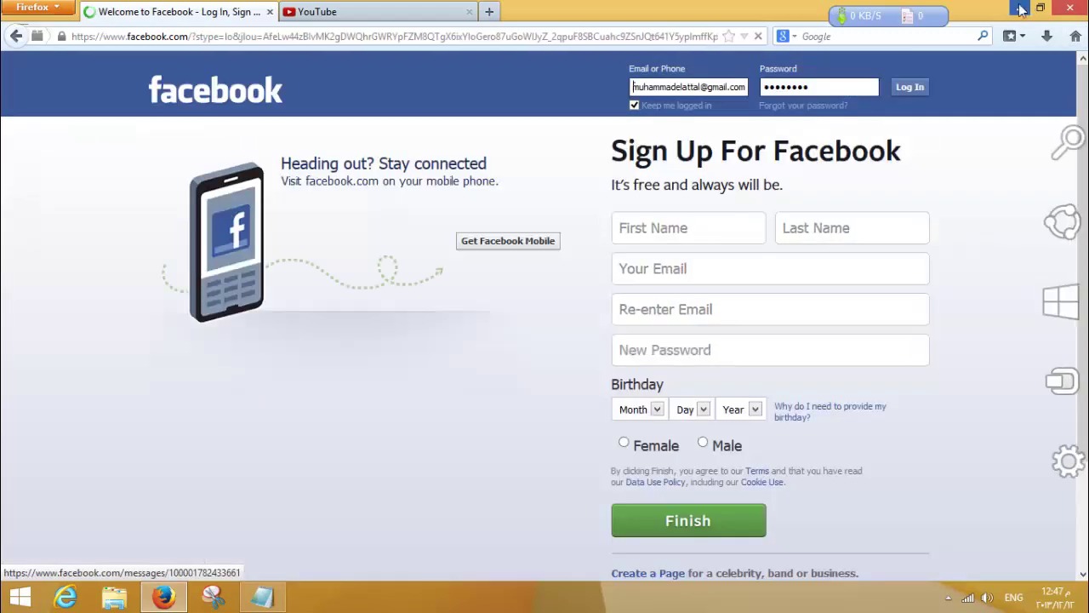
{"action": "left_click", "coordinate": [1023, 7]}
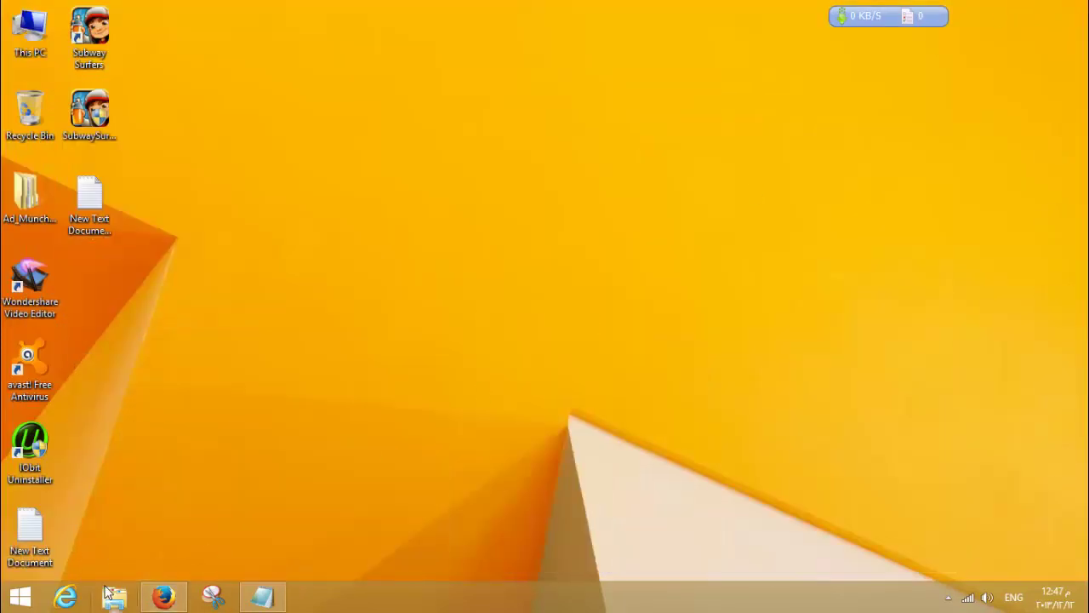
- Launch Internet Explorer and go to facebook in the address bar
{"action": "left_click", "coordinate": [68, 598]}
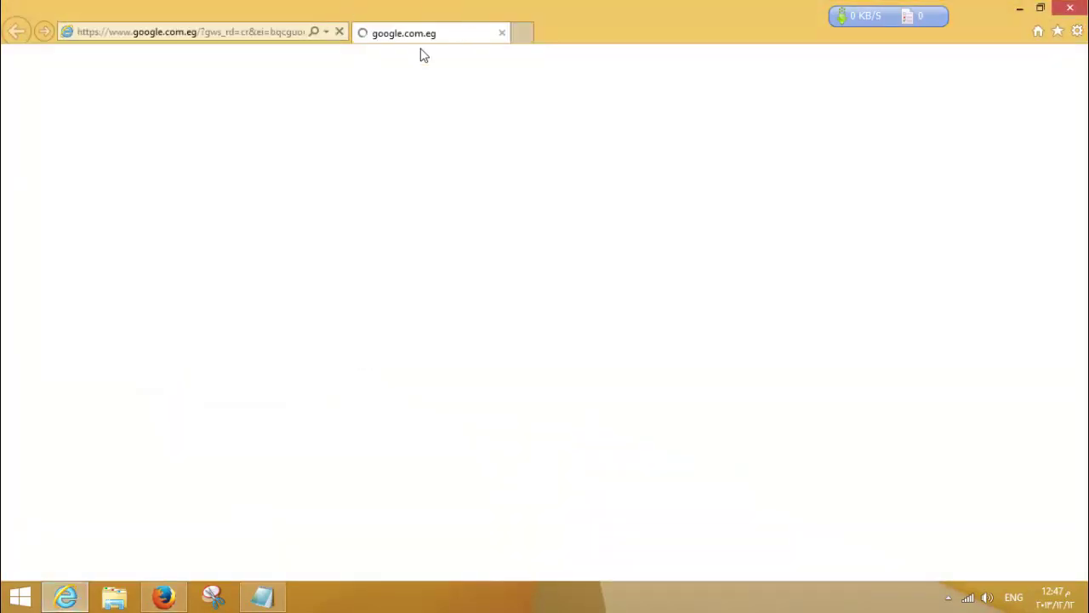
{"action": "left_click", "coordinate": [259, 38]}
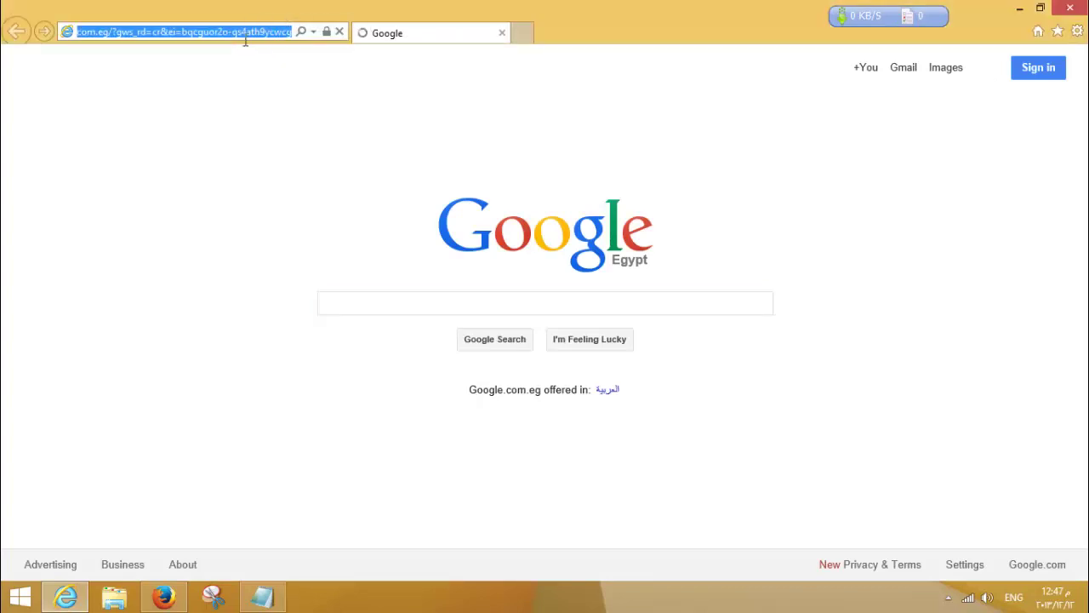
{"action": "type", "text": "faceboo"}
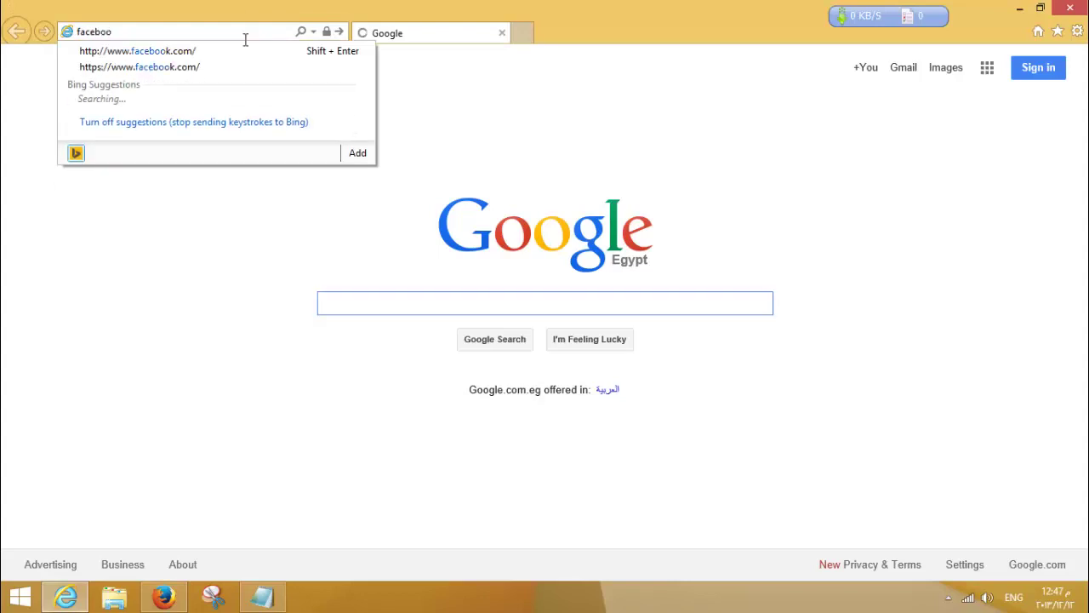
{"action": "type", "text": "k"}
{"action": "key", "text": "Return"}
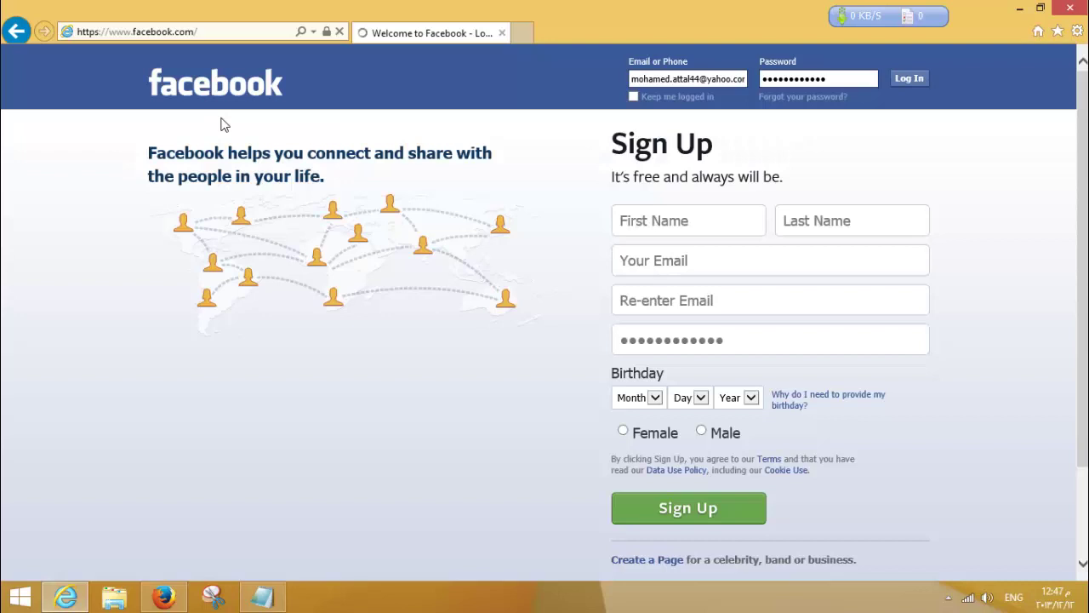
- Log in with the account e-mail and password, letting IE store the password
{"action": "left_click", "coordinate": [726, 78]}
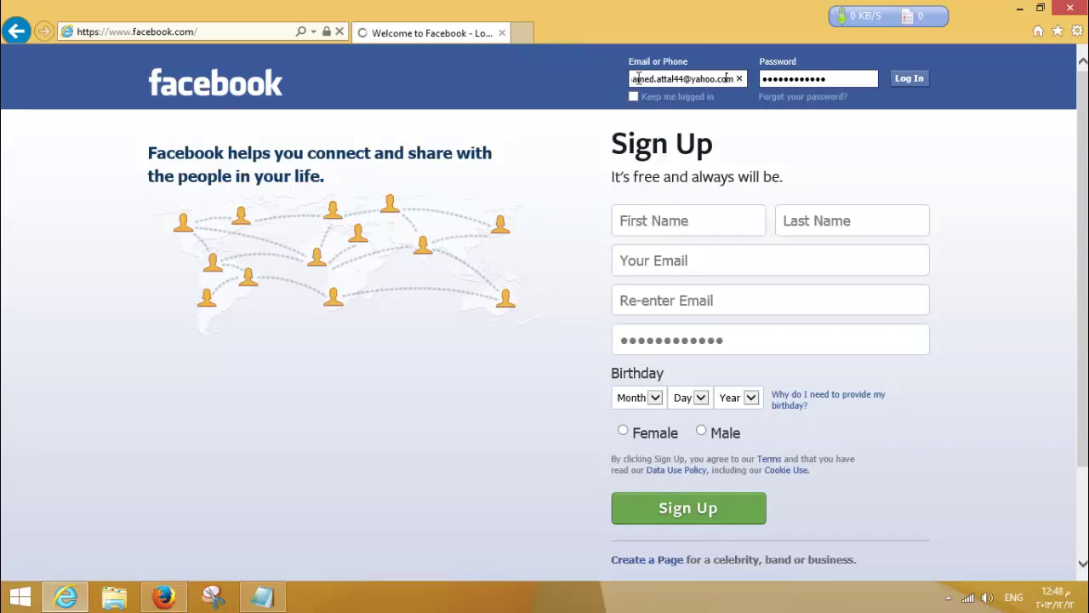
{"action": "key", "text": "ctrl+a"}
{"action": "key", "text": "BackSpace"}
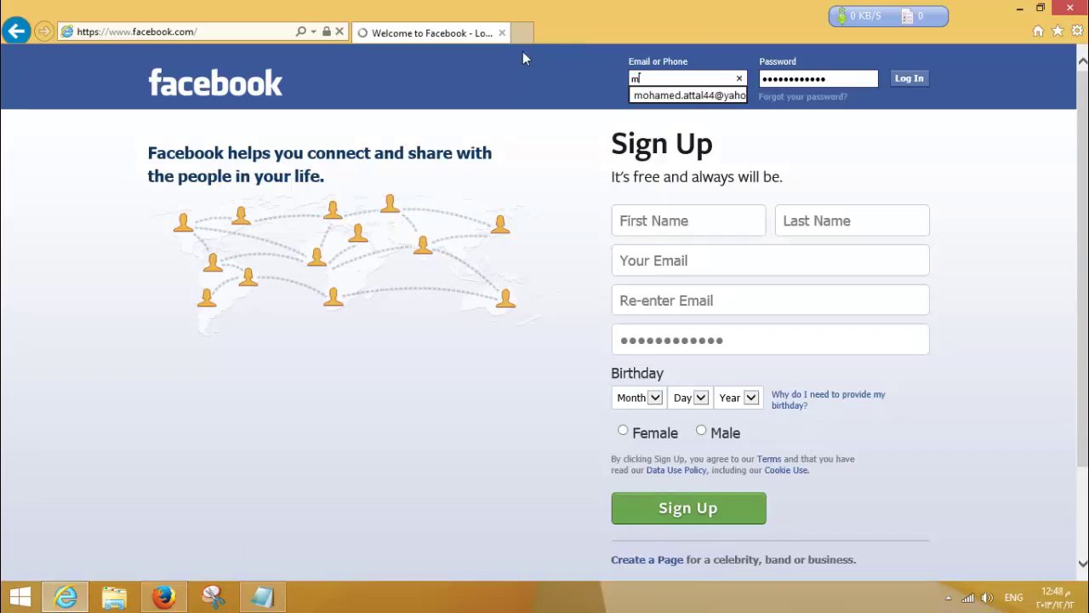
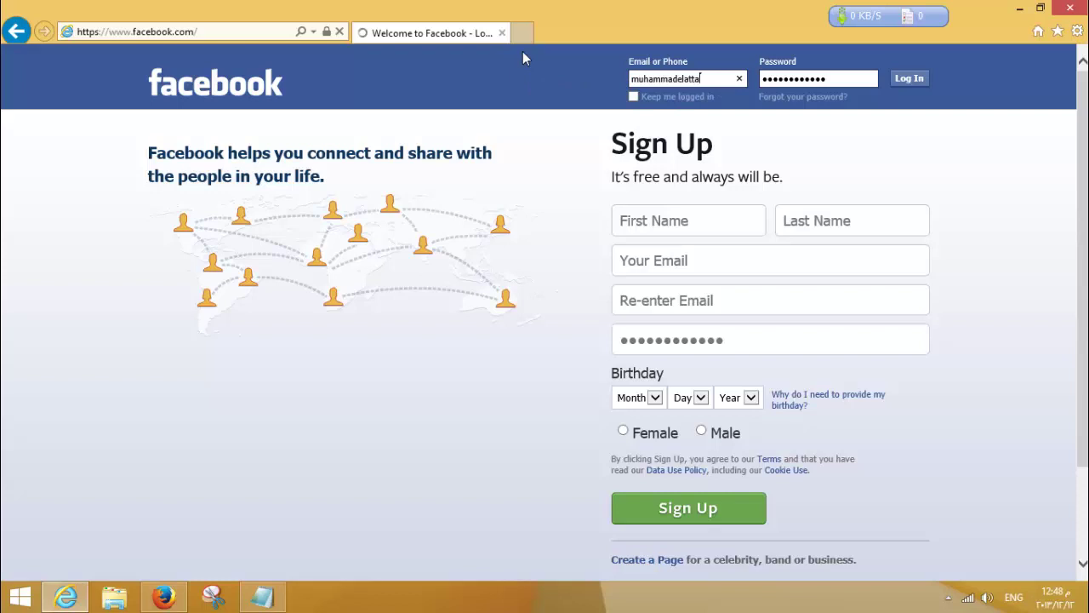
{"action": "key", "text": "Tab"}
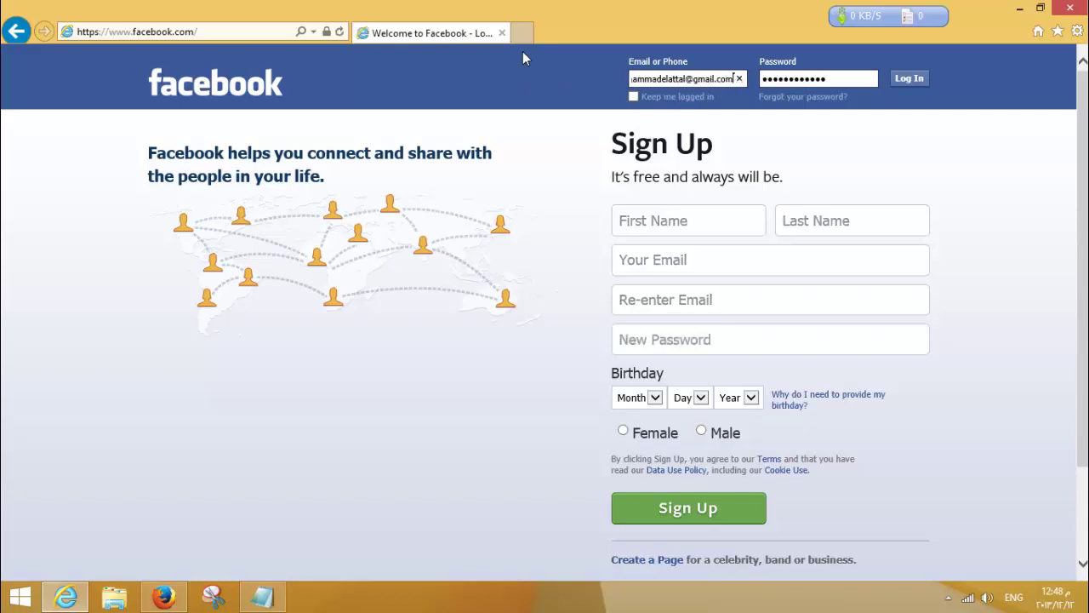
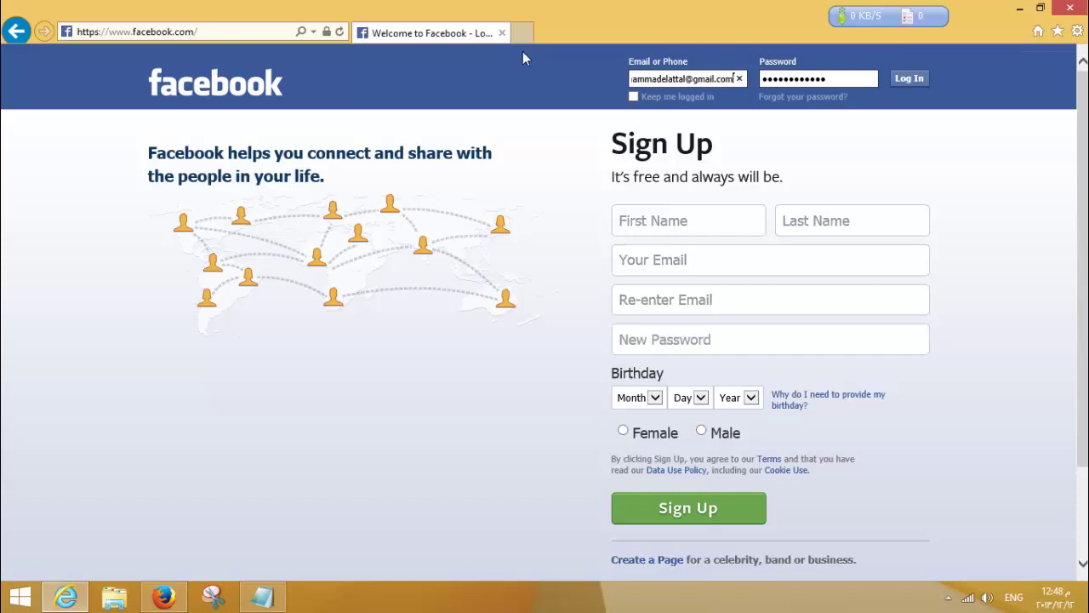
{"action": "key", "text": "Tab"}
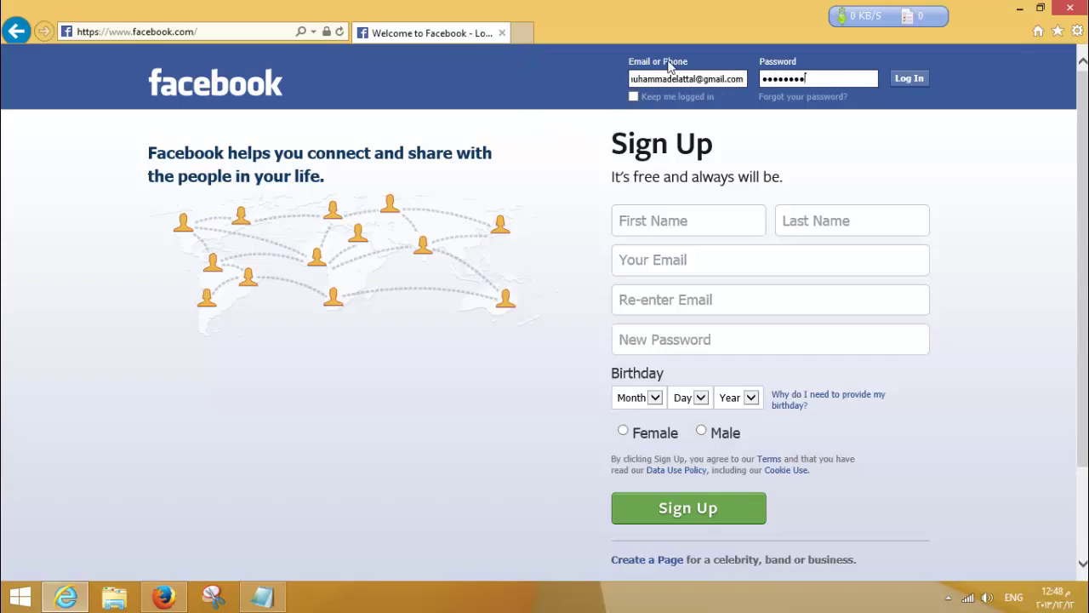
{"action": "left_click", "coordinate": [914, 80]}
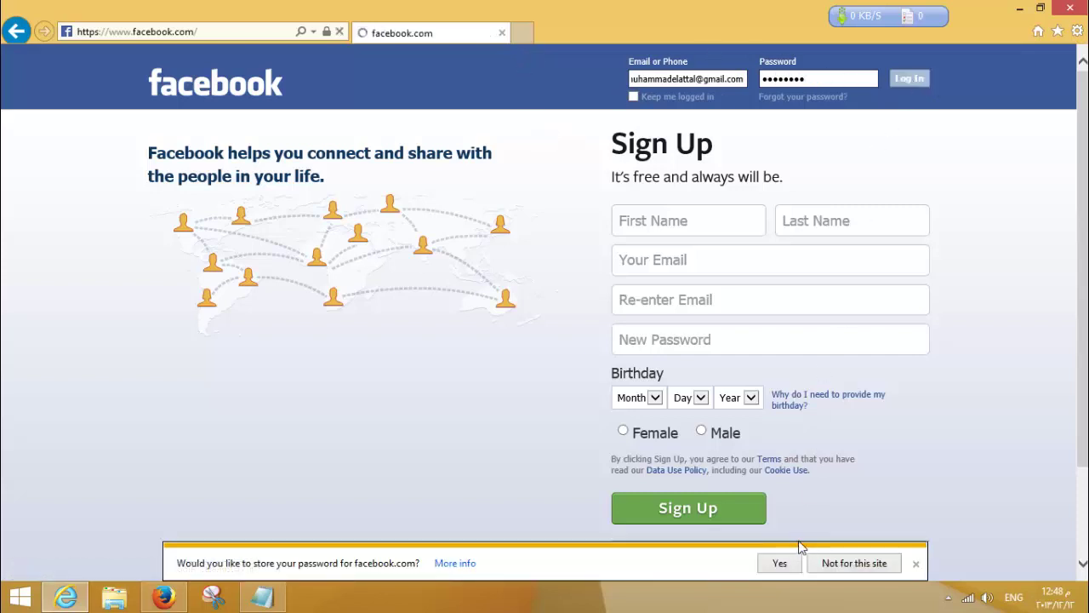
{"action": "left_click", "coordinate": [778, 562]}
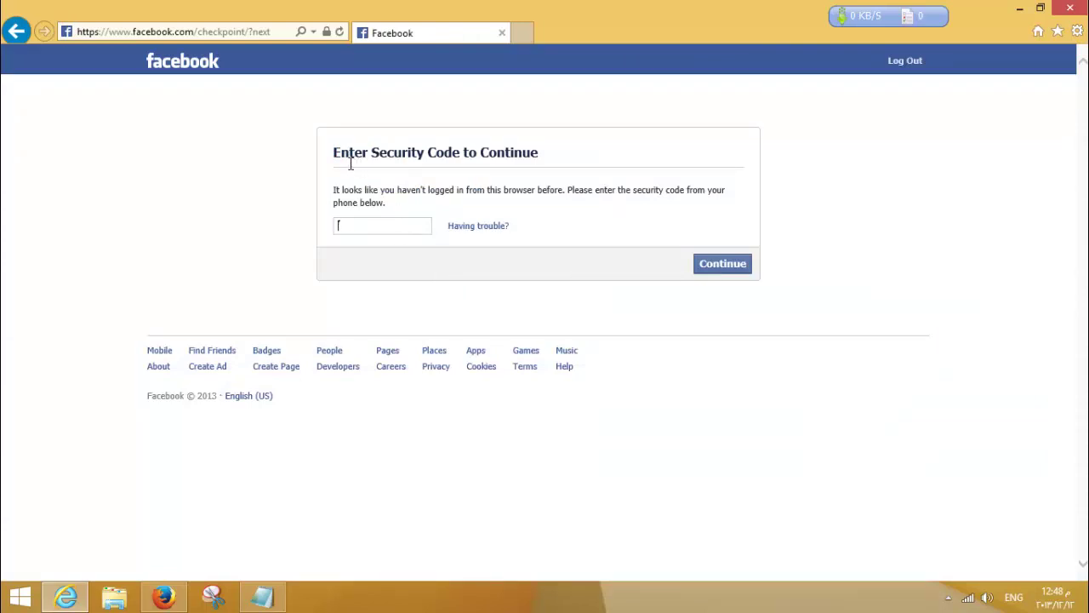
- Enter the six-digit security code from the phone and submit it
{"action": "left_click_drag", "start_coordinate": [543, 162], "coordinate": [335, 155]}
{"action": "left_click", "coordinate": [378, 235]}
{"action": "left_click", "coordinate": [490, 232]}
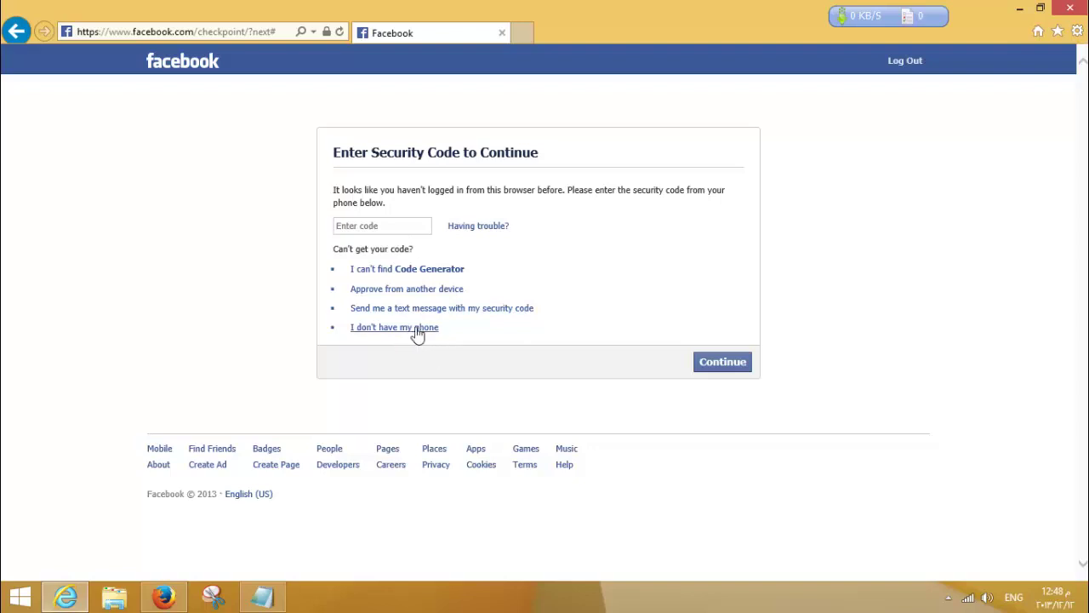
{"action": "left_click", "coordinate": [379, 230]}
{"action": "left_click_drag", "start_coordinate": [377, 236], "coordinate": [263, 233]}
{"action": "left_click", "coordinate": [248, 230]}
{"action": "left_click_drag", "start_coordinate": [377, 230], "coordinate": [298, 221]}
{"action": "left_click", "coordinate": [255, 236]}
{"action": "left_click", "coordinate": [730, 364]}
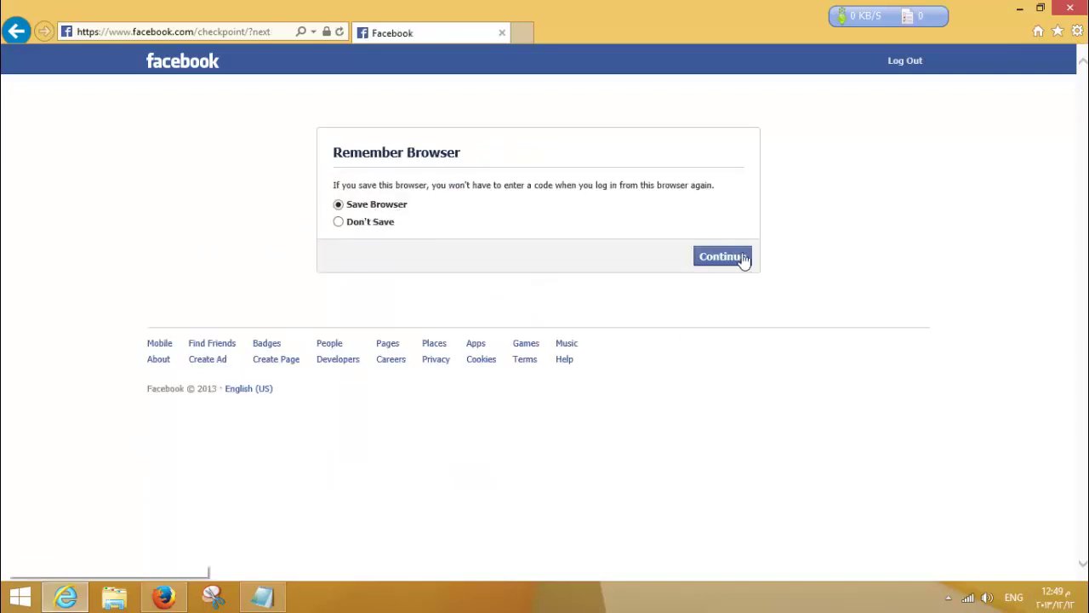
- Continue with Save Browser selected, then minimize Internet Explorer
{"action": "left_click", "coordinate": [743, 258]}
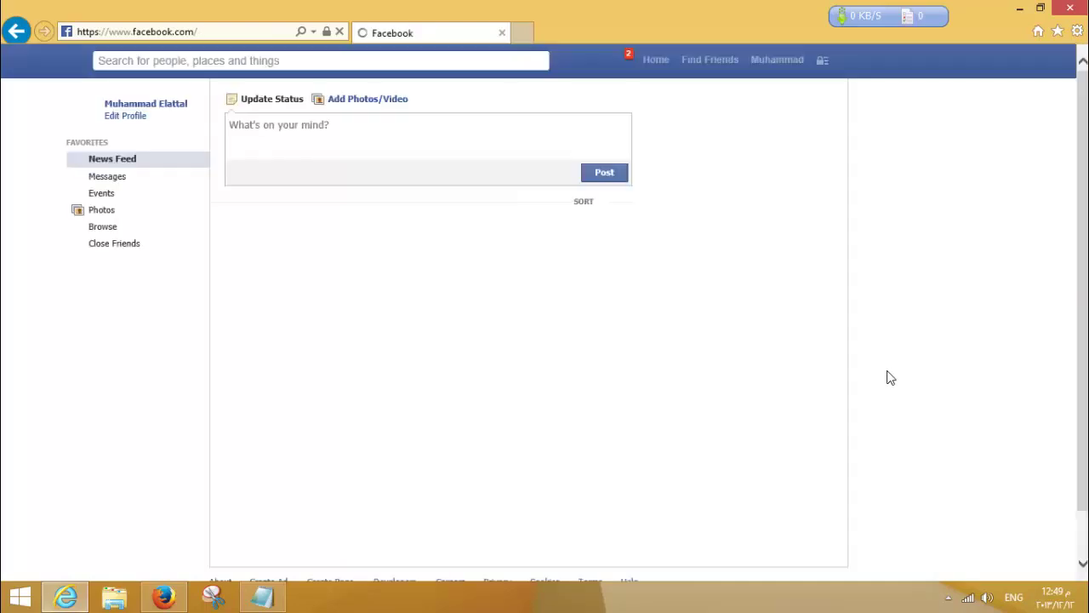
{"action": "left_click", "coordinate": [1019, 9]}
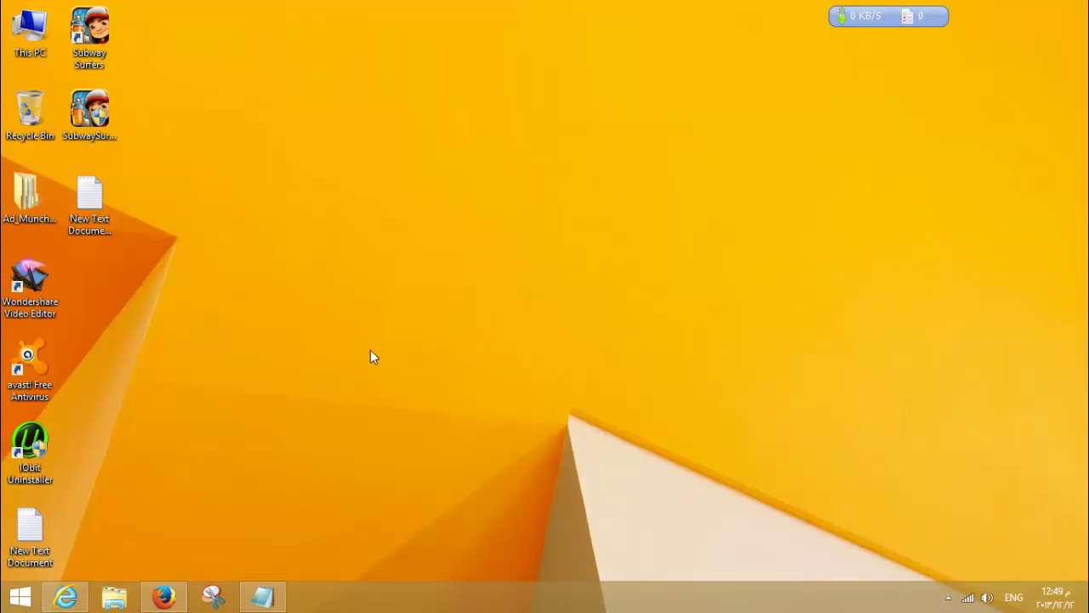
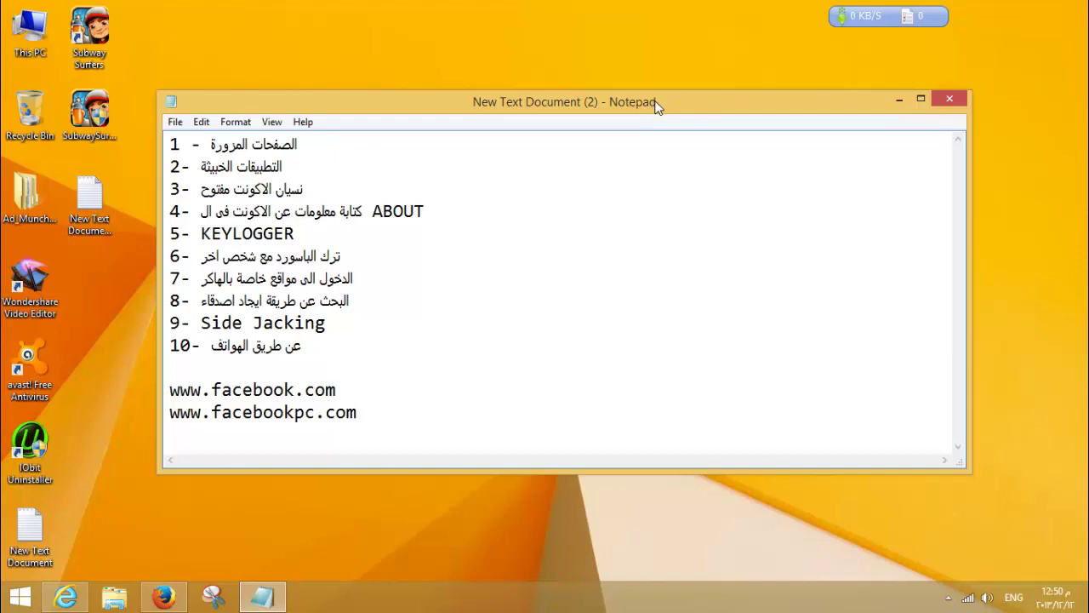
- Shift the New Text Document (2) Notepad window slightly to the left on the desktop
{"action": "left_click_drag", "start_coordinate": [655, 101], "coordinate": [639, 103]}
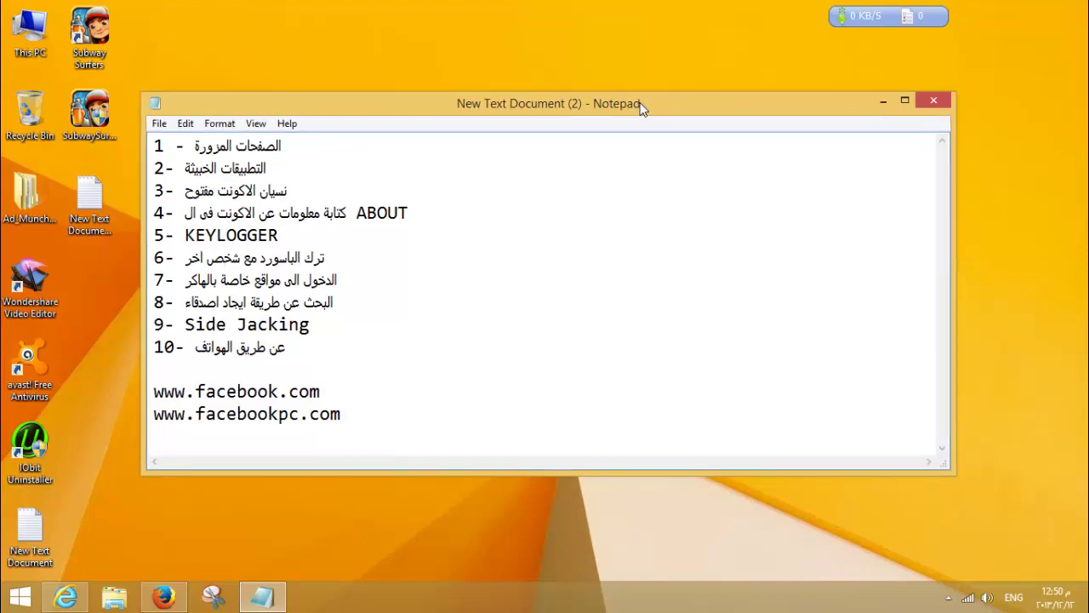